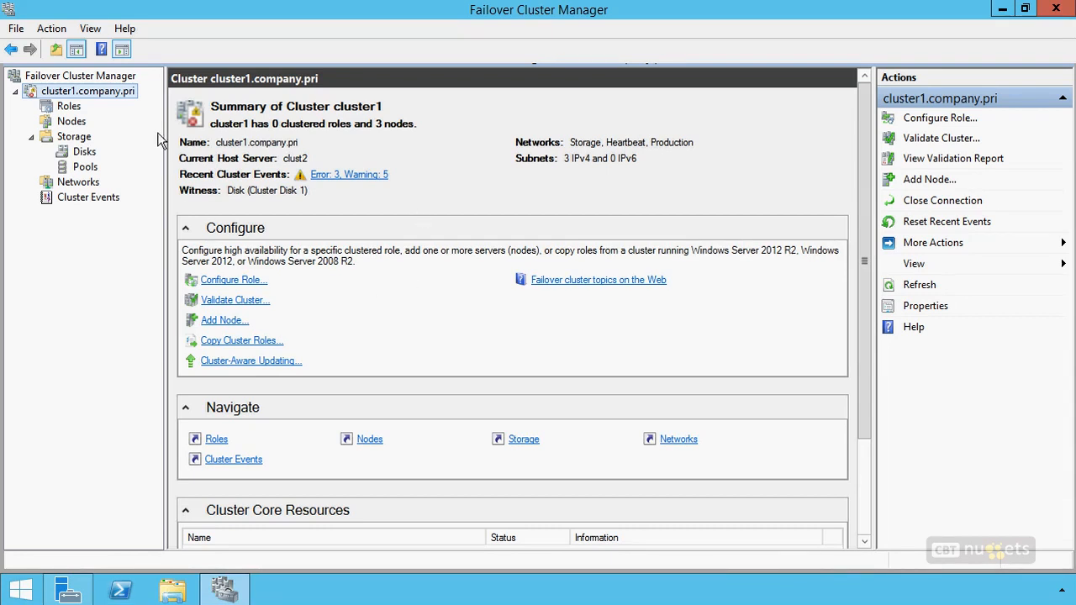
- Review the nodes, networks and storage disks of cluster1.company.pri
left_click(74, 123)
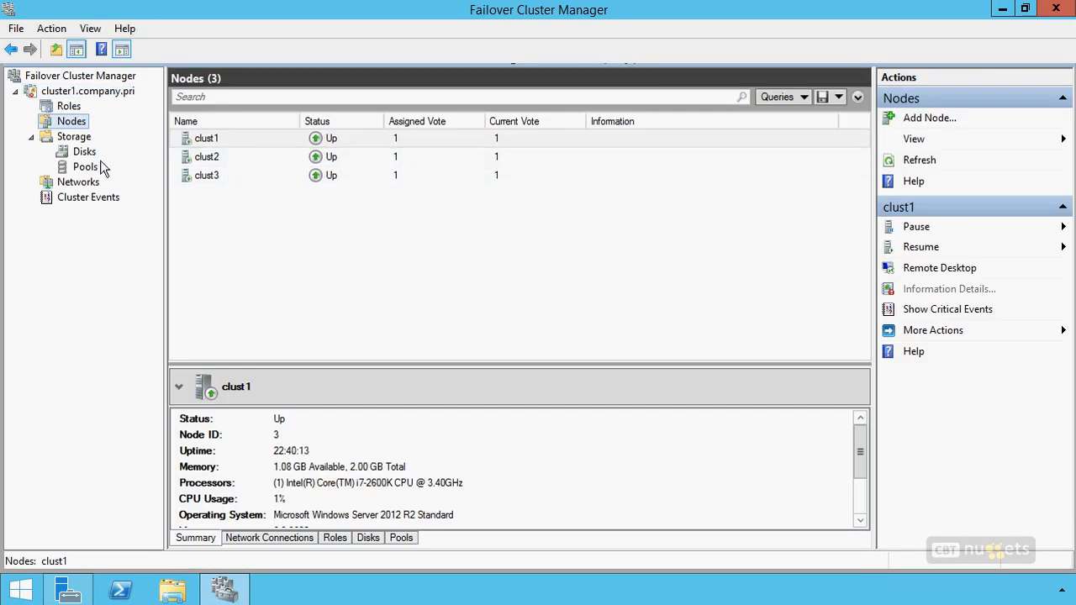
left_click(84, 182)
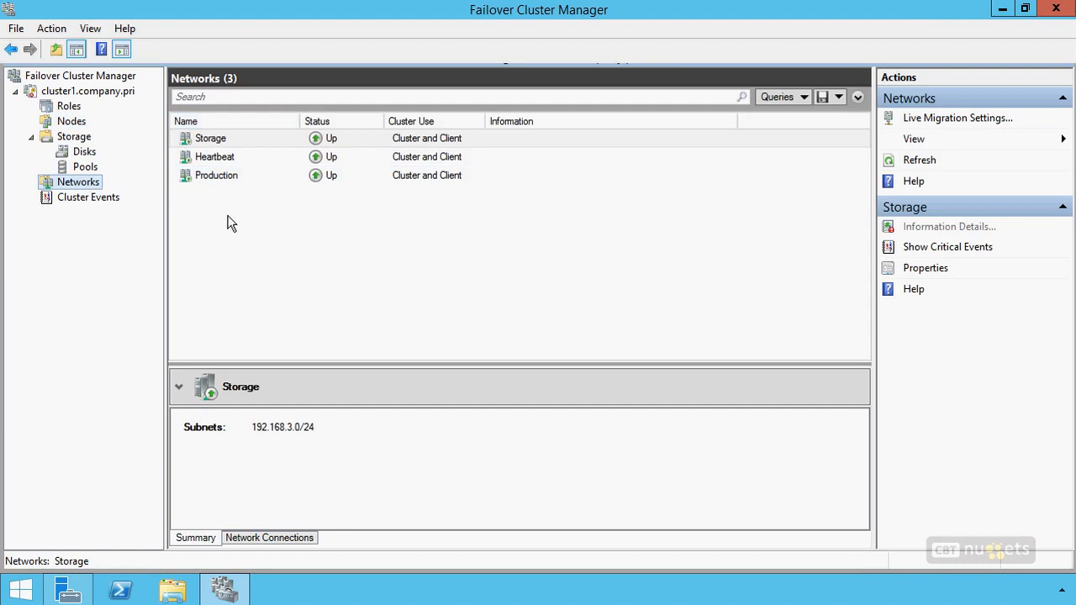
left_click(83, 153)
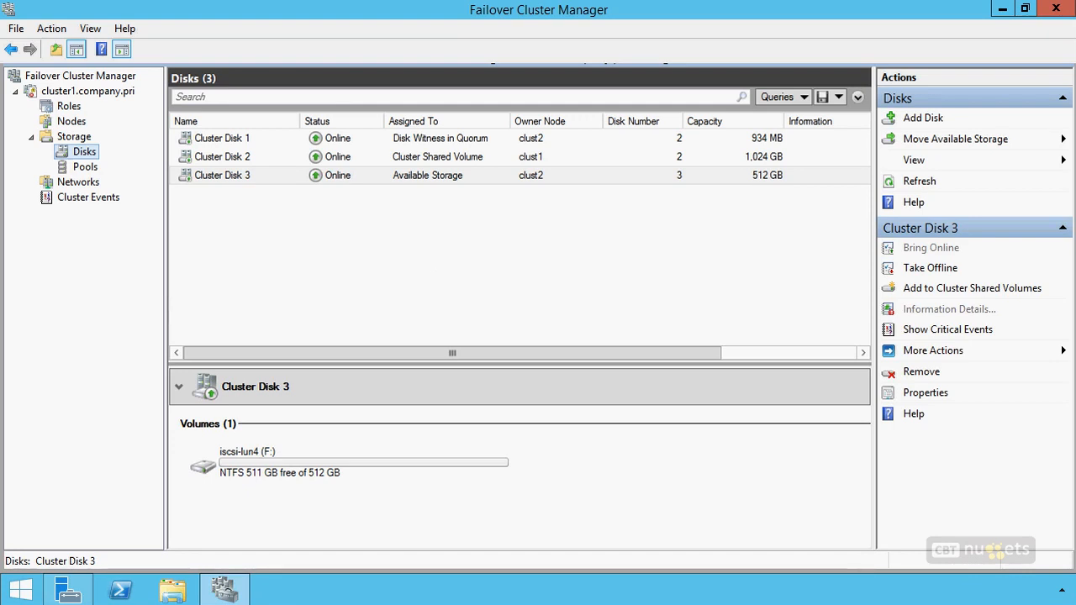
left_click_drag(462, 188, 391, 190)
mouse_move(425, 148)
left_mouse_down()
mouse_move(433, 175)
mouse_move(496, 152)
mouse_move(405, 148)
left_mouse_up()
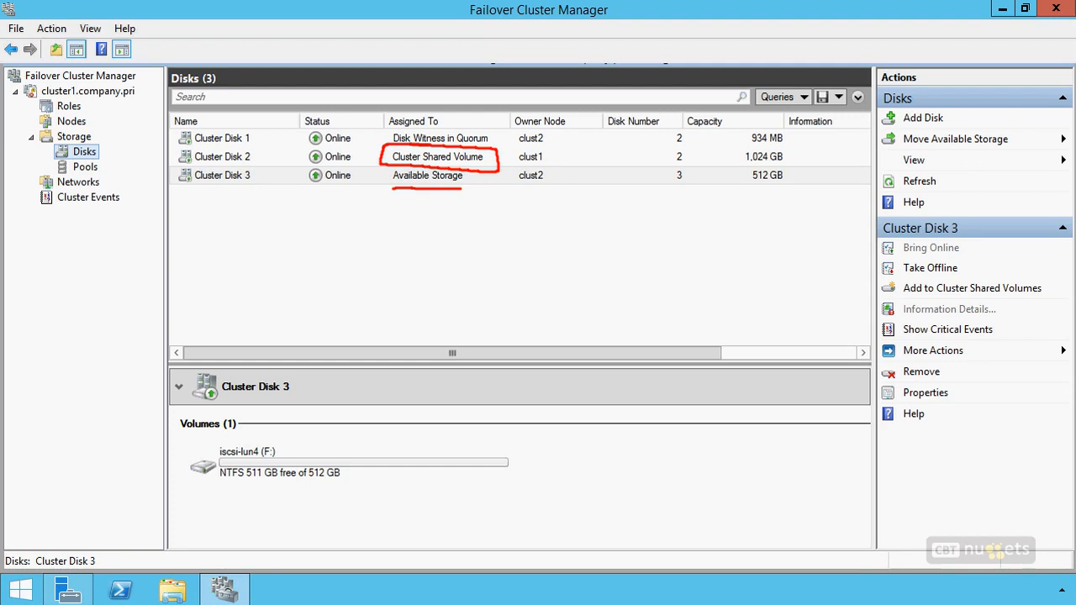
mouse_move(484, 188)
left_mouse_down()
mouse_move(496, 184)
mouse_move(565, 227)
mouse_move(609, 231)
mouse_move(655, 210)
mouse_move(720, 233)
left_mouse_up()
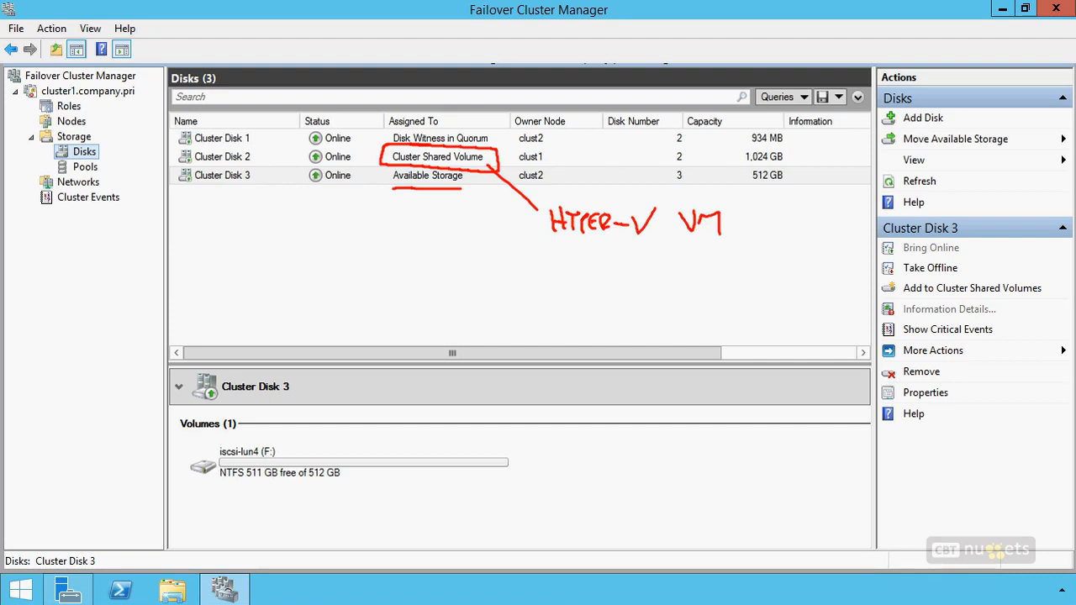
mouse_move(389, 181)
left_mouse_down()
mouse_move(388, 167)
mouse_move(411, 191)
mouse_move(467, 179)
left_mouse_up()
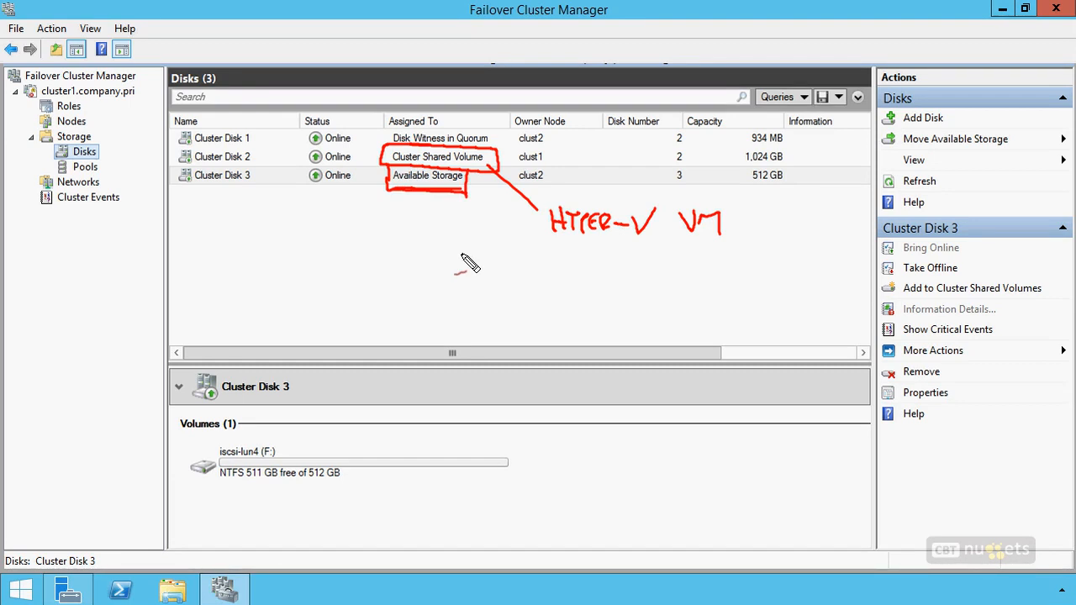
mouse_move(429, 222)
left_mouse_down()
mouse_move(430, 202)
mouse_move(432, 229)
left_mouse_up()
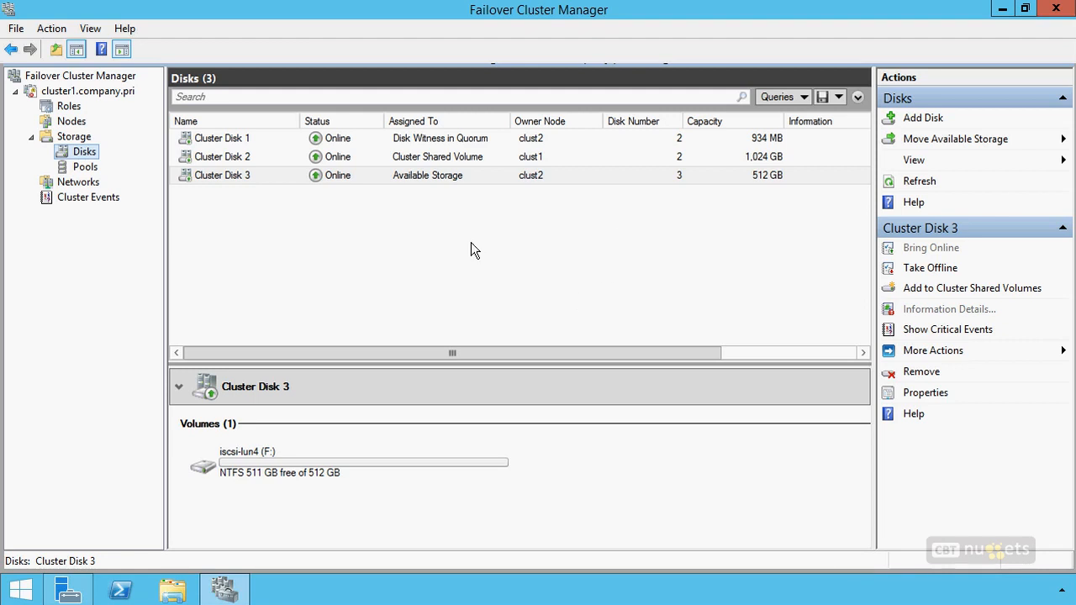
- Start configuring a new clustered role and proceed to the role selection
left_click(67, 107)
right_click(65, 106)
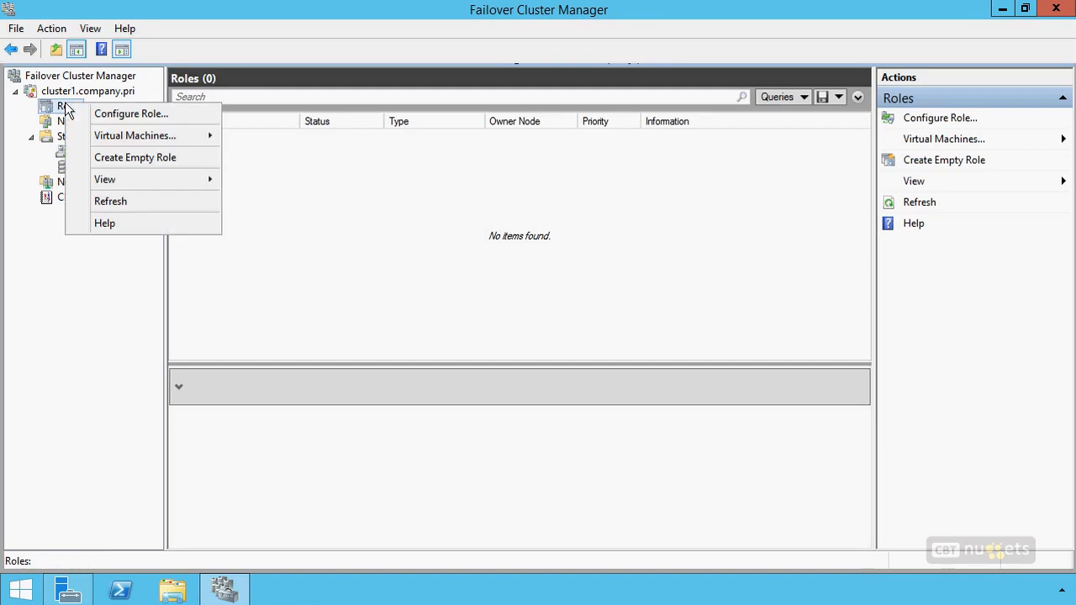
left_click(112, 116)
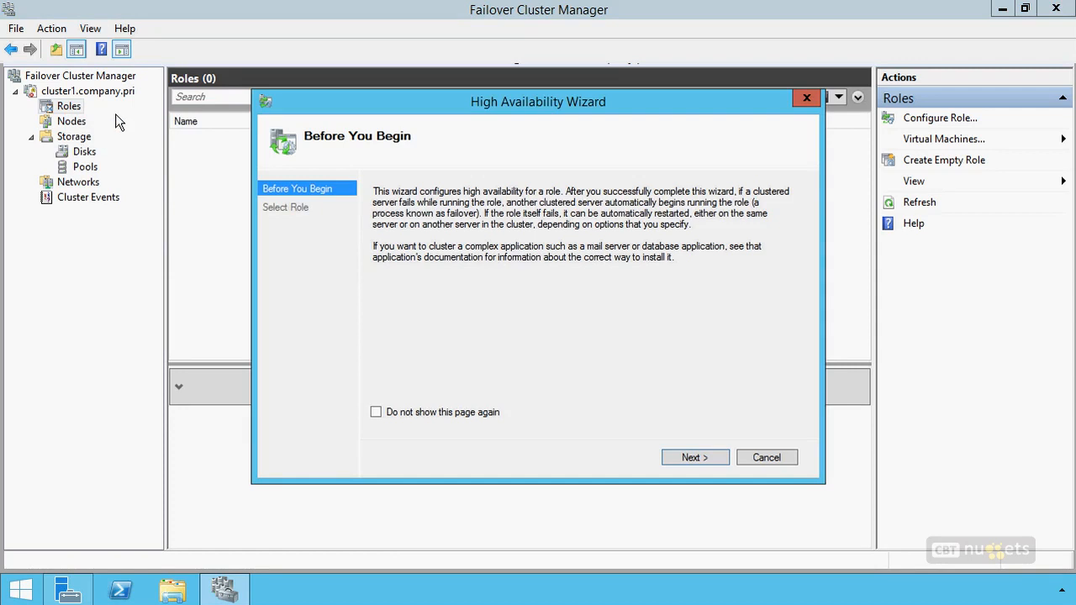
left_click(704, 463)
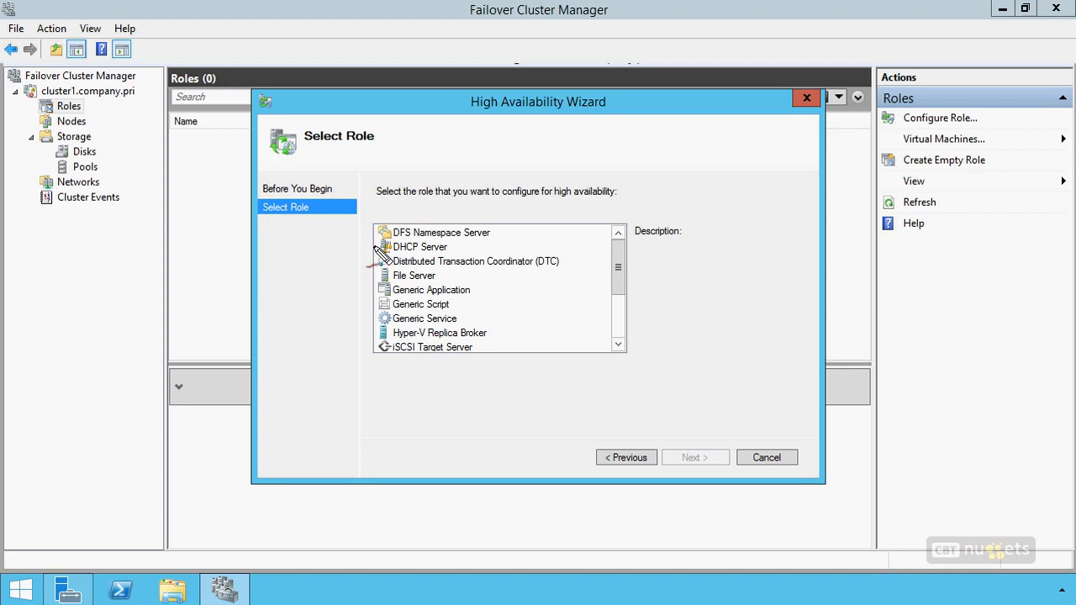
left_click_drag(350, 227, 374, 233)
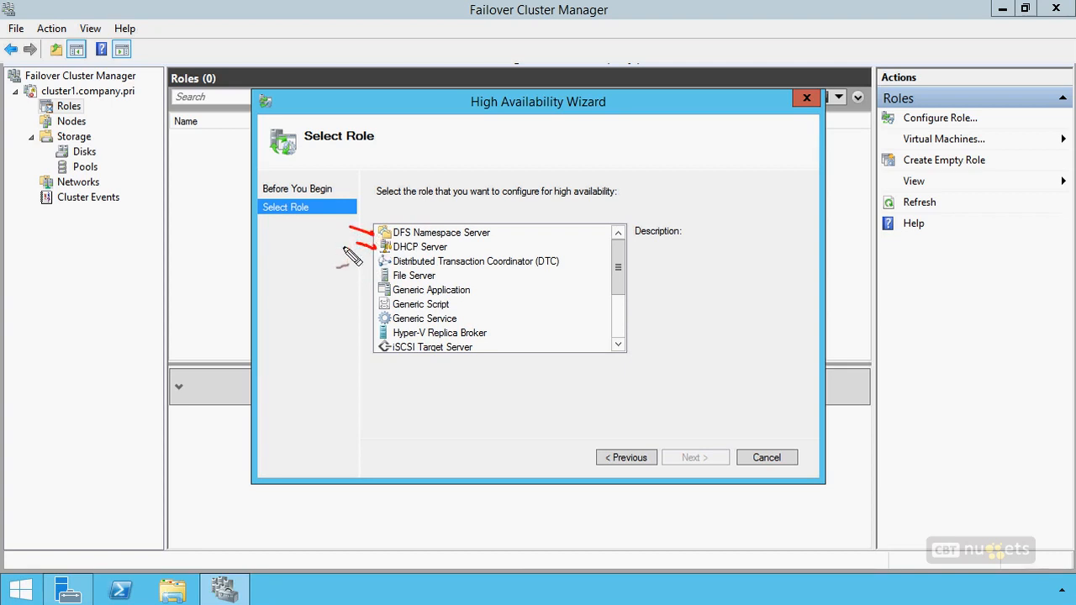
left_click_drag(360, 270, 375, 273)
left_click_drag(350, 341, 371, 345)
mouse_move(385, 387)
left_mouse_down()
mouse_move(391, 363)
mouse_move(437, 366)
mouse_move(408, 400)
mouse_move(435, 388)
mouse_move(475, 397)
left_mouse_up()
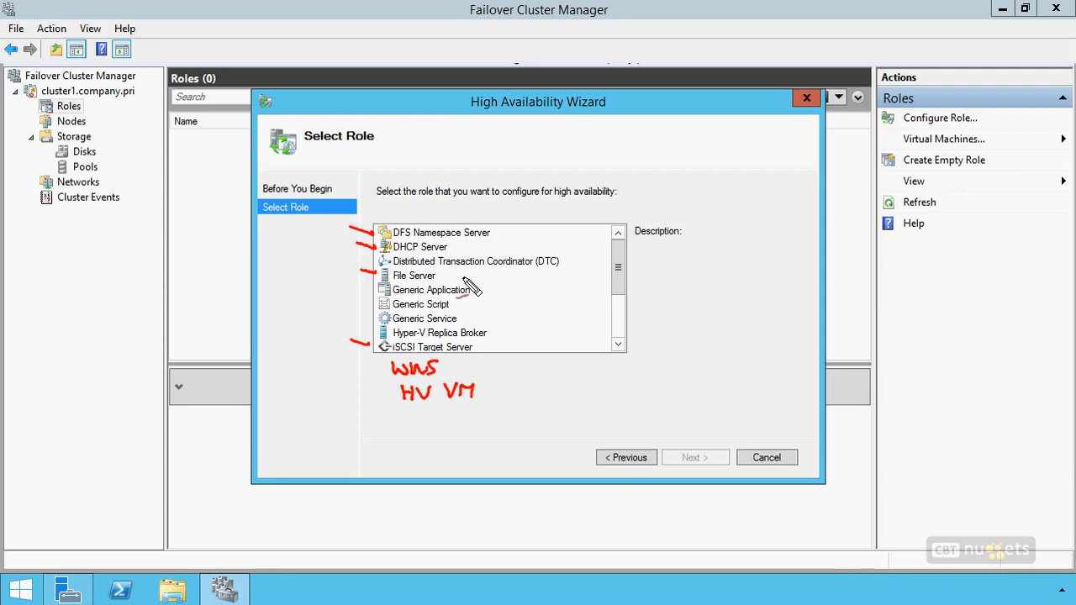
mouse_move(481, 281)
left_mouse_down()
mouse_move(382, 283)
mouse_move(370, 332)
mouse_move(486, 317)
mouse_move(444, 279)
left_mouse_up()
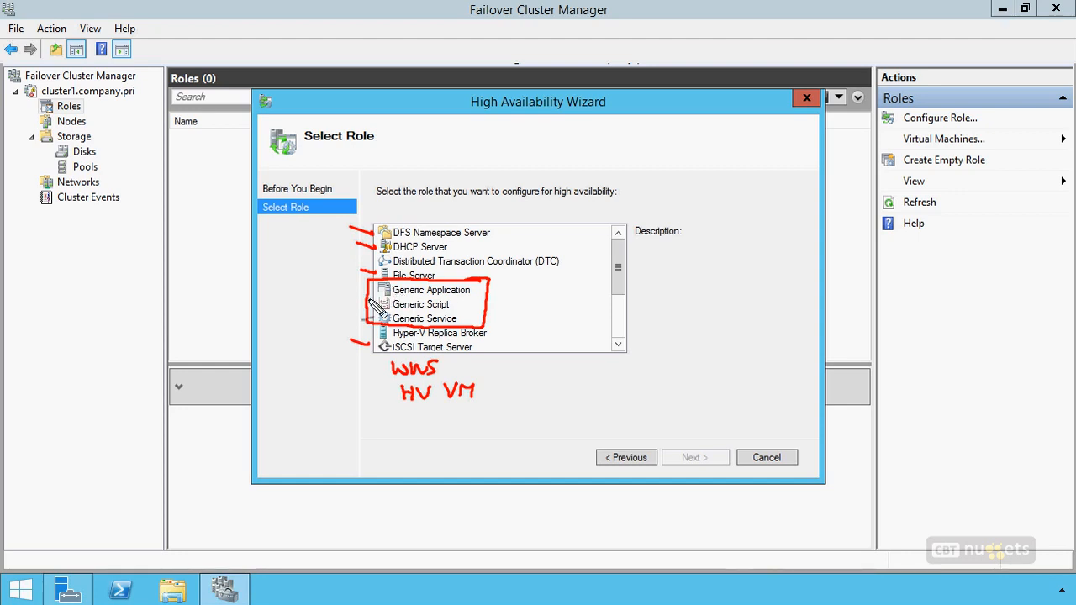
mouse_move(486, 299)
left_mouse_down()
mouse_move(403, 299)
mouse_move(368, 286)
mouse_move(492, 282)
mouse_move(303, 293)
left_mouse_up()
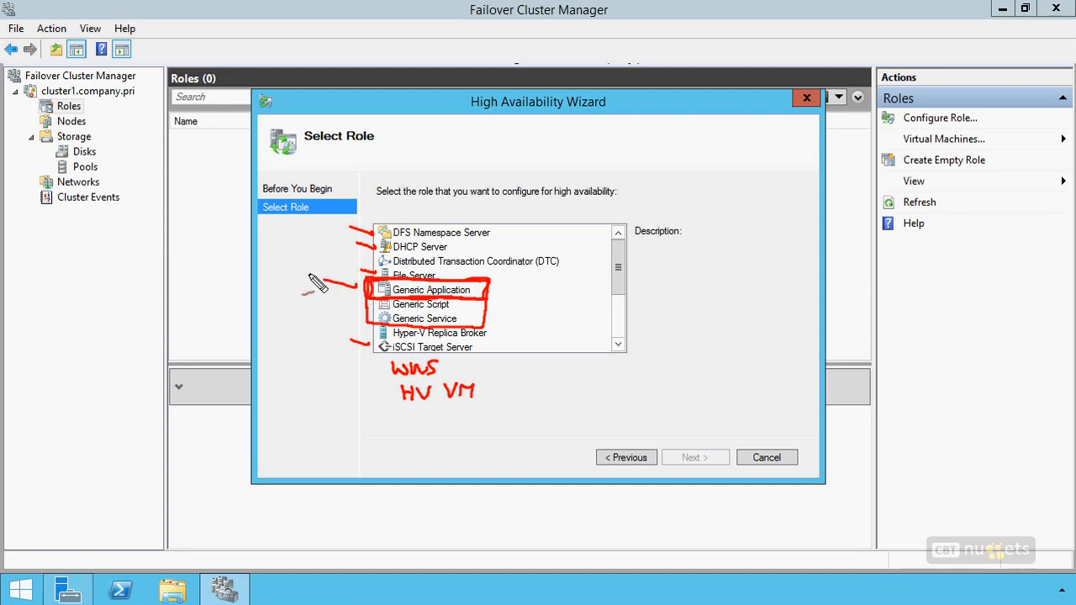
key("Escape")
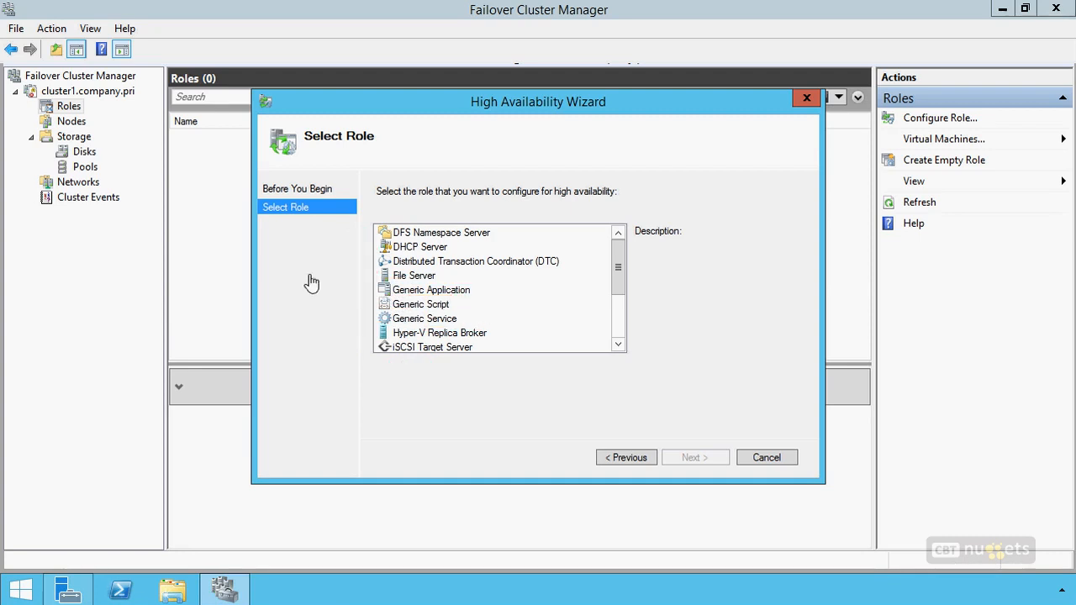
- Choose Generic Application as the role and set its command line to notepad.exe without parameters
left_click(433, 293)
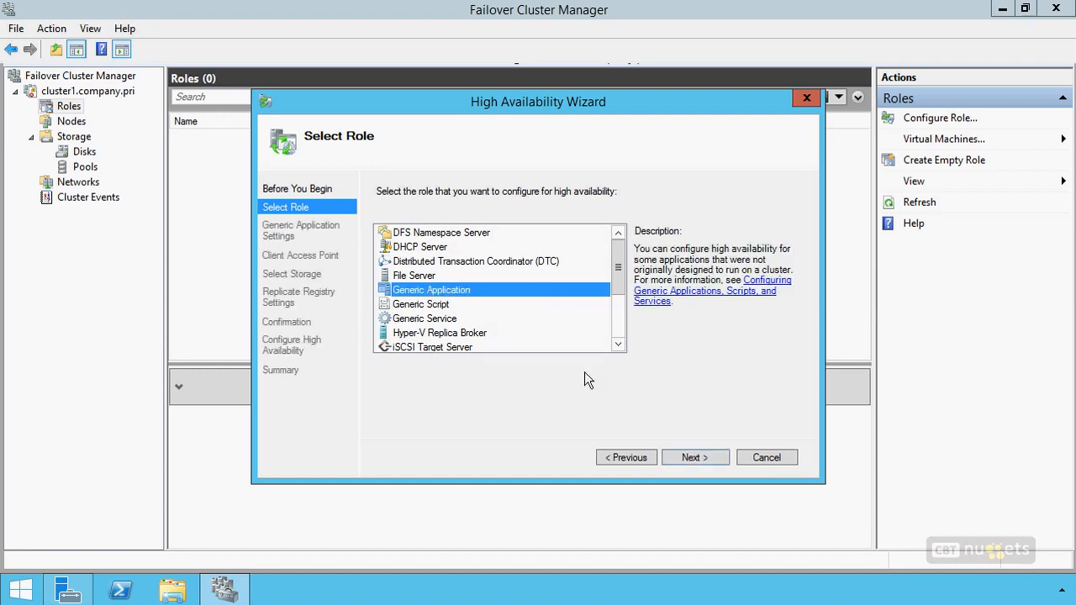
left_click(697, 459)
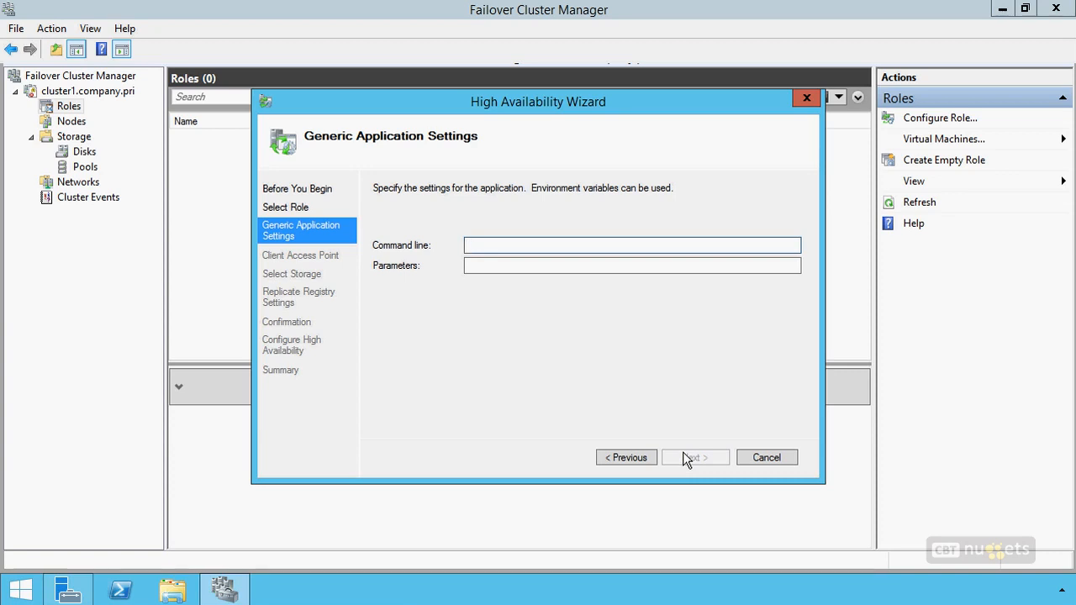
type("notepad.exe")
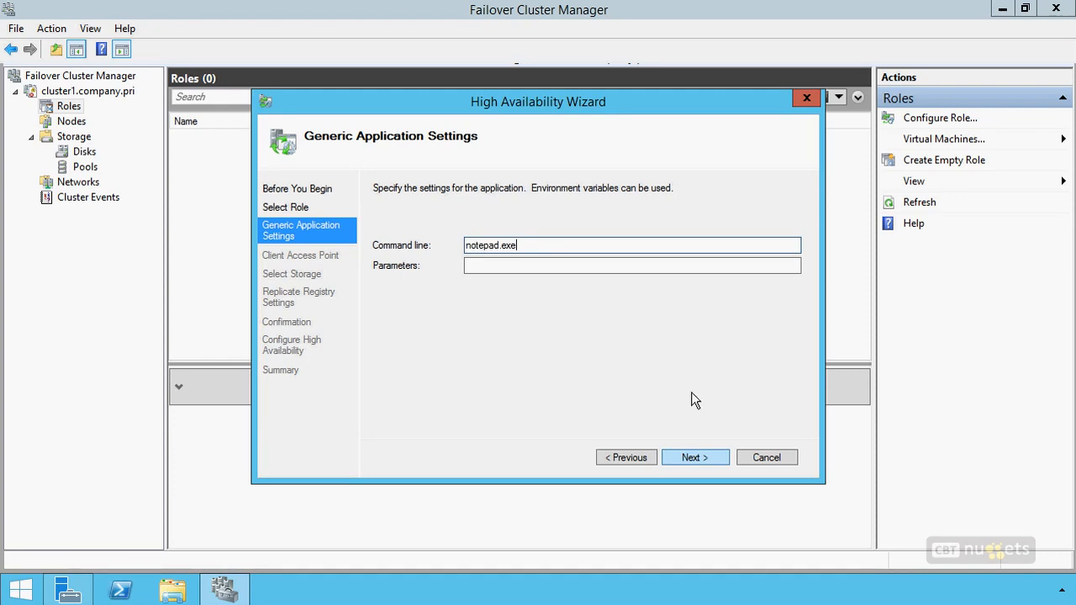
left_click(698, 460)
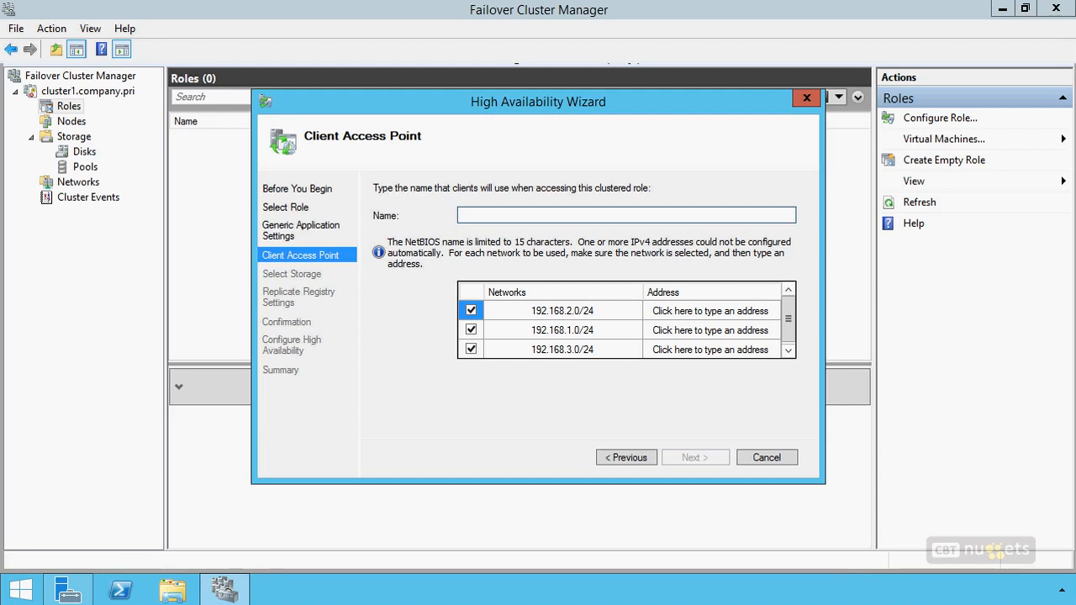
mouse_move(900, 320)
left_mouse_down()
mouse_move(931, 337)
mouse_move(901, 342)
left_mouse_up()
mouse_move(941, 340)
left_mouse_down()
mouse_move(948, 329)
mouse_move(985, 336)
mouse_move(1000, 326)
mouse_move(975, 304)
mouse_move(943, 308)
mouse_move(923, 293)
mouse_move(992, 289)
mouse_move(998, 297)
mouse_move(985, 308)
mouse_move(941, 313)
mouse_move(948, 296)
mouse_move(975, 296)
mouse_move(992, 312)
left_mouse_up()
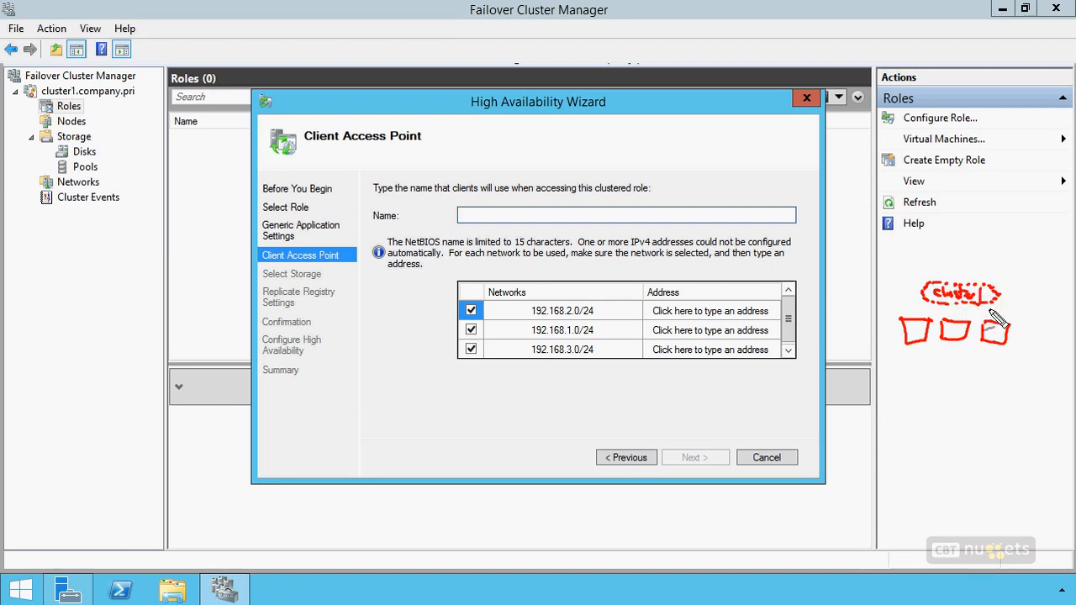
left_click_drag(960, 324, 934, 352)
left_click_drag(897, 248, 963, 252)
mouse_move(861, 252)
left_mouse_down()
mouse_move(901, 255)
mouse_move(950, 237)
mouse_move(891, 230)
mouse_move(844, 250)
mouse_move(899, 271)
left_mouse_up()
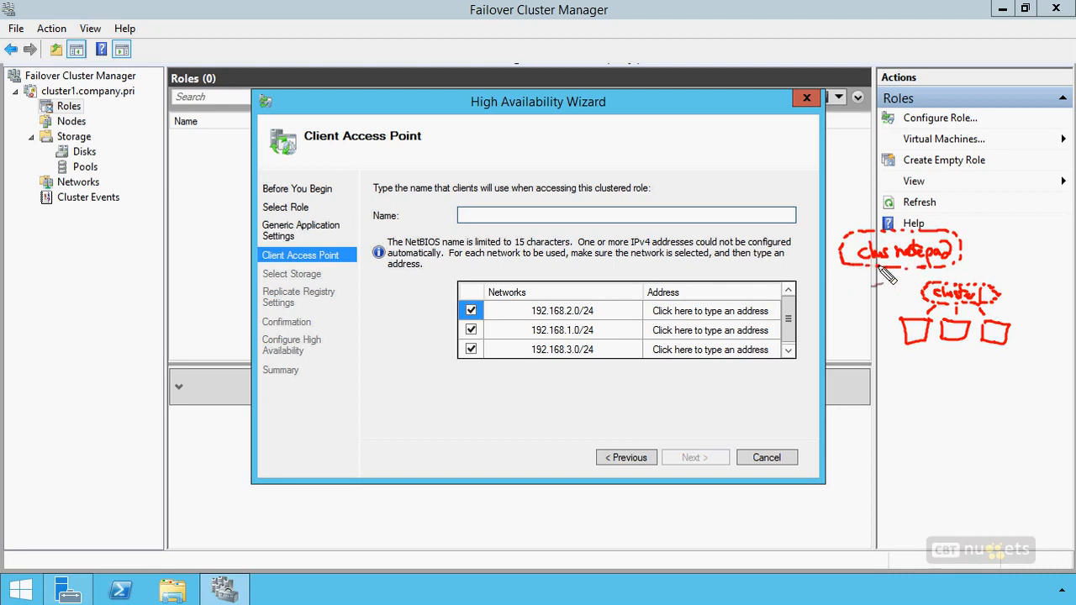
mouse_move(906, 276)
left_mouse_down()
mouse_move(918, 301)
mouse_move(941, 276)
mouse_move(1013, 286)
mouse_move(1011, 309)
left_mouse_up()
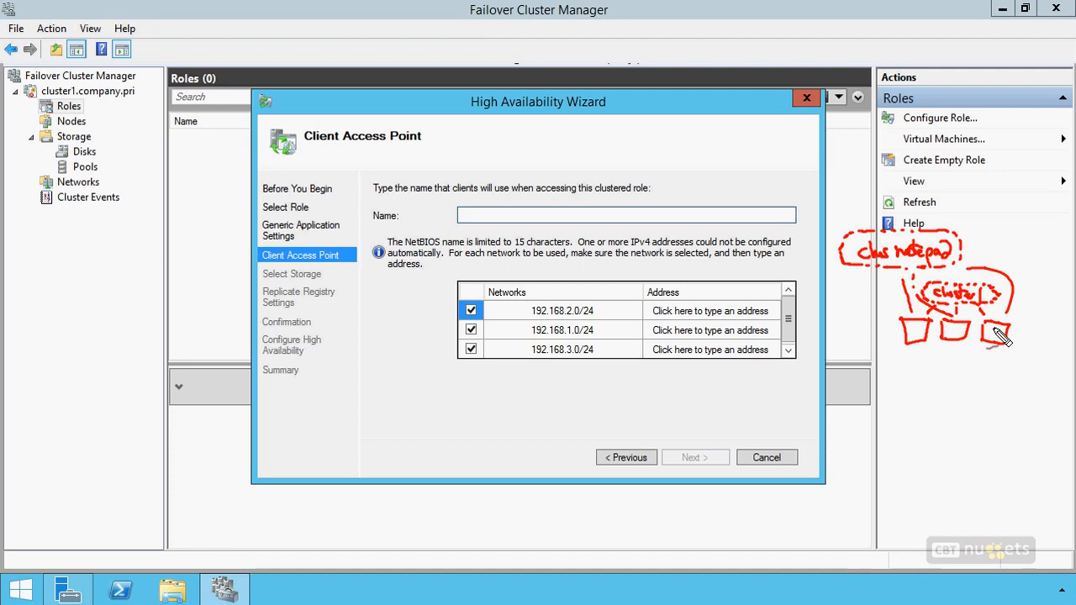
left_click_drag(917, 395, 913, 397)
mouse_move(916, 424)
left_mouse_down()
mouse_move(916, 456)
mouse_move(899, 472)
left_mouse_up()
left_click_drag(917, 455, 926, 476)
mouse_move(898, 437)
left_mouse_down()
mouse_move(928, 435)
mouse_move(859, 280)
left_mouse_up()
left_click(911, 404)
left_click(920, 404)
left_click_drag(859, 281, 867, 295)
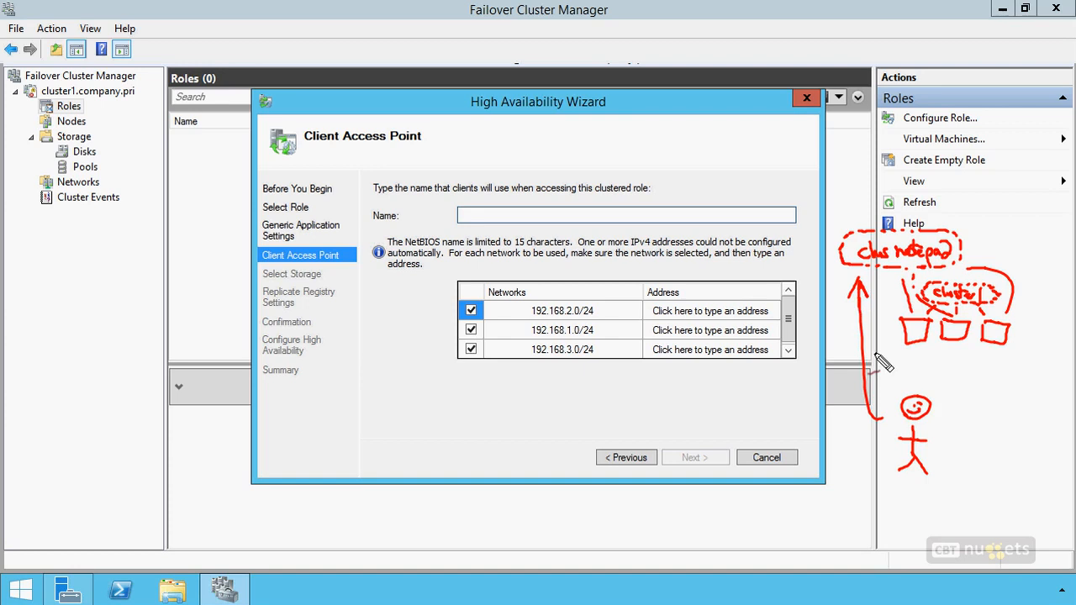
key("Escape")
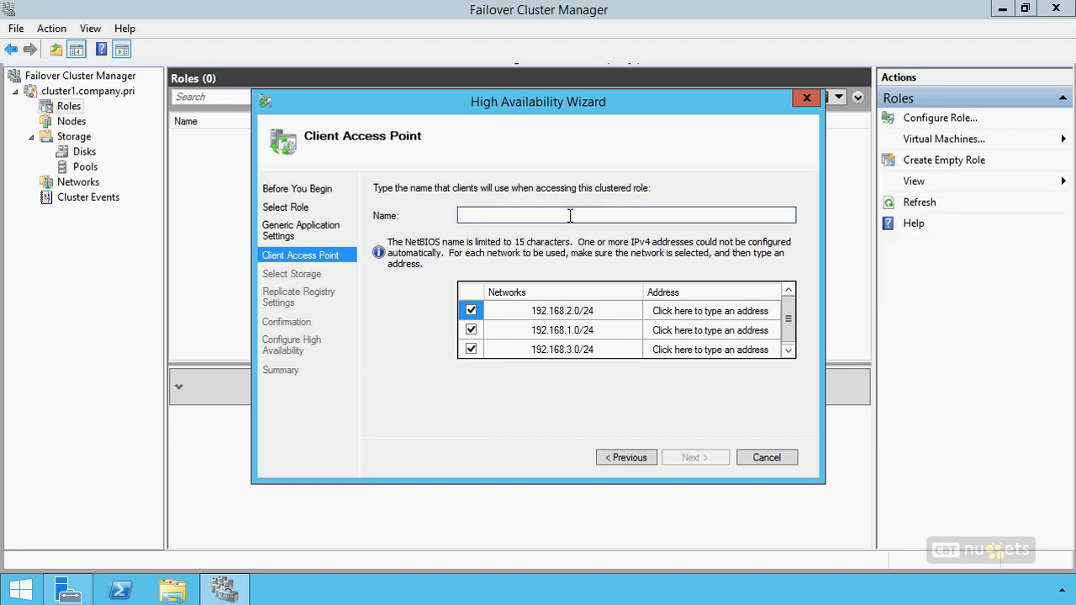
- Name the client access point clusnotepad and use only network 192.168.1.0/24 with address 192.168.1.222
type("clusnotepad")
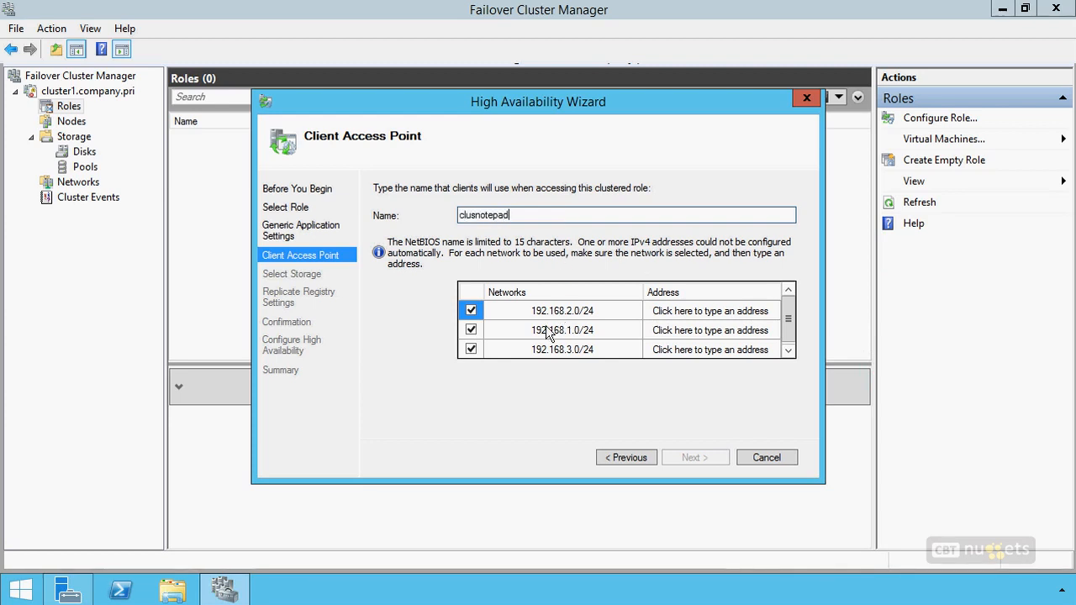
left_click(471, 310)
left_click(471, 349)
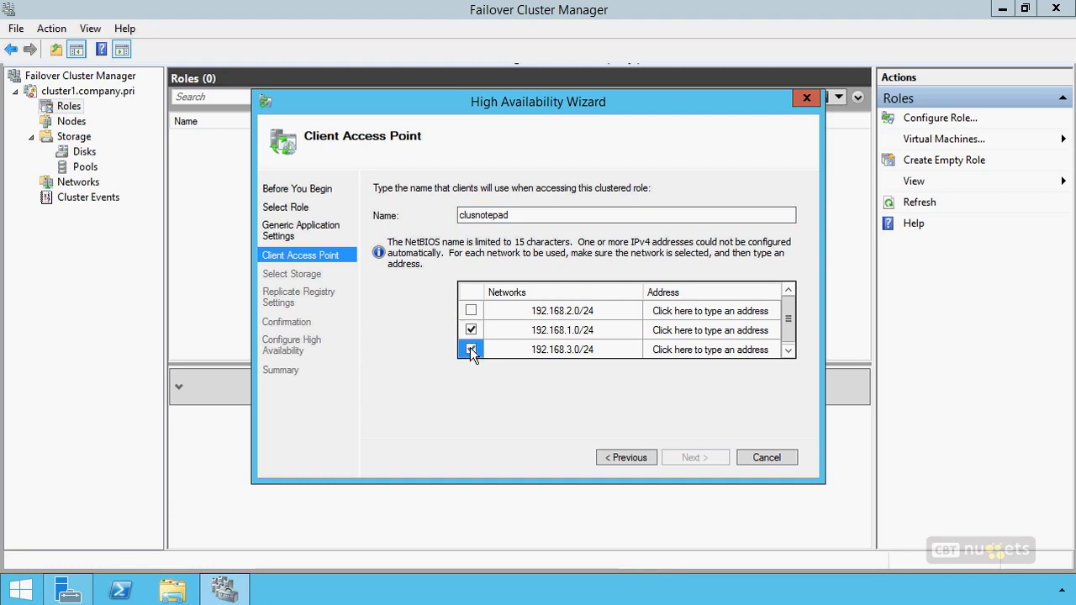
left_click(711, 331)
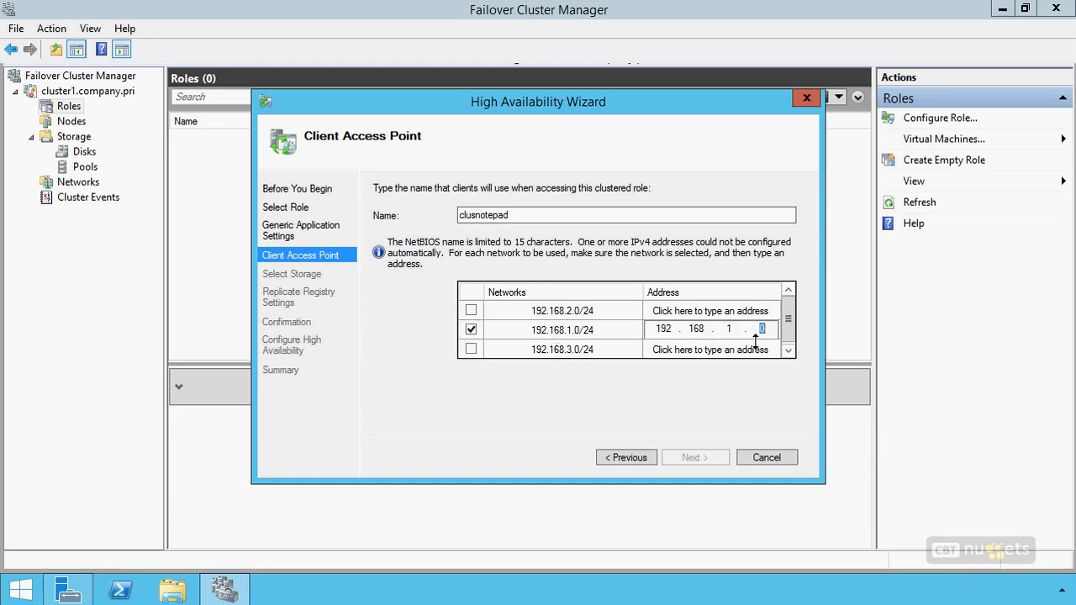
type("222")
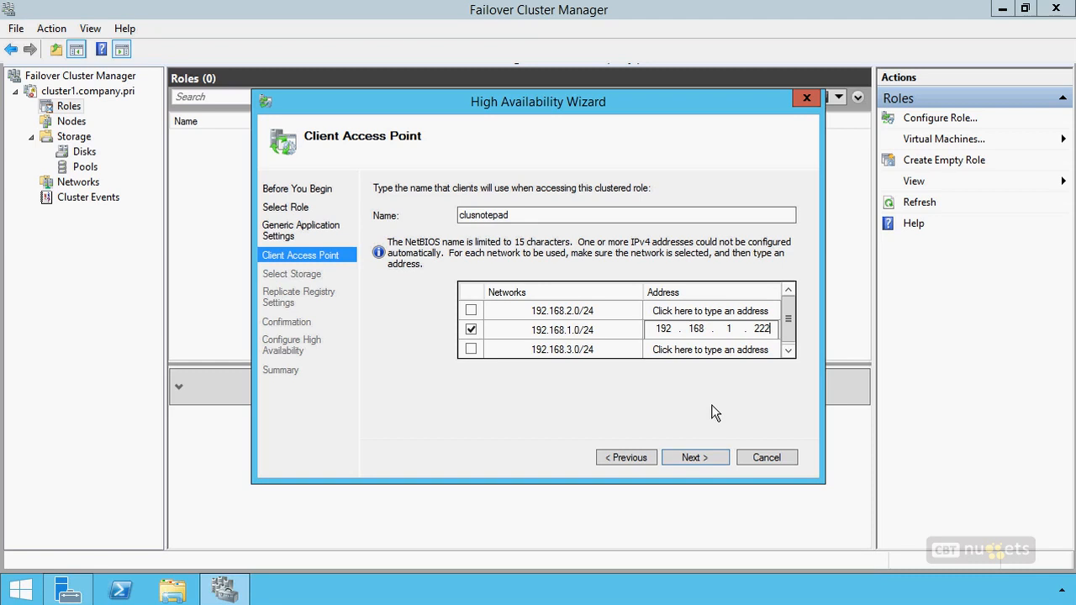
left_click(695, 457)
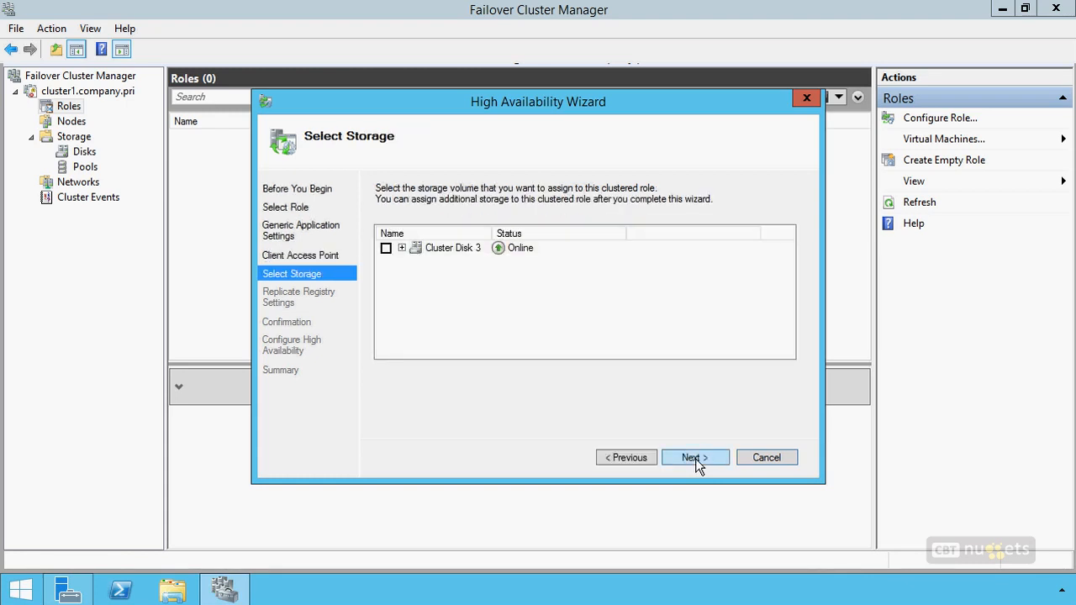
- Assign Cluster Disk 3 to the role, and view the entry form for replicated registry keys without adding one
left_click(386, 250)
left_click(694, 459)
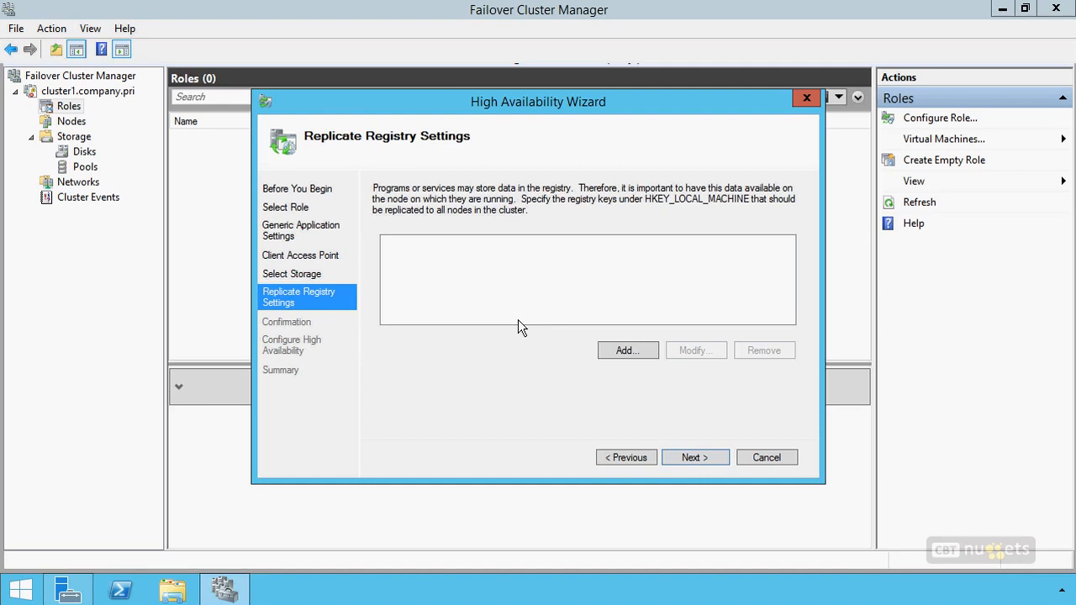
left_click(625, 351)
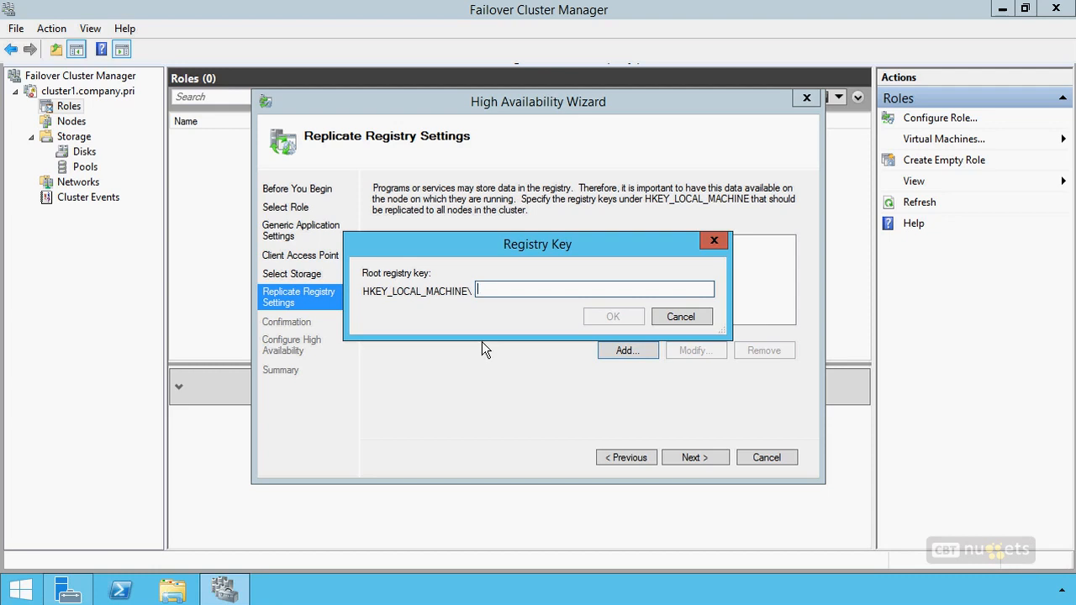
left_click(698, 316)
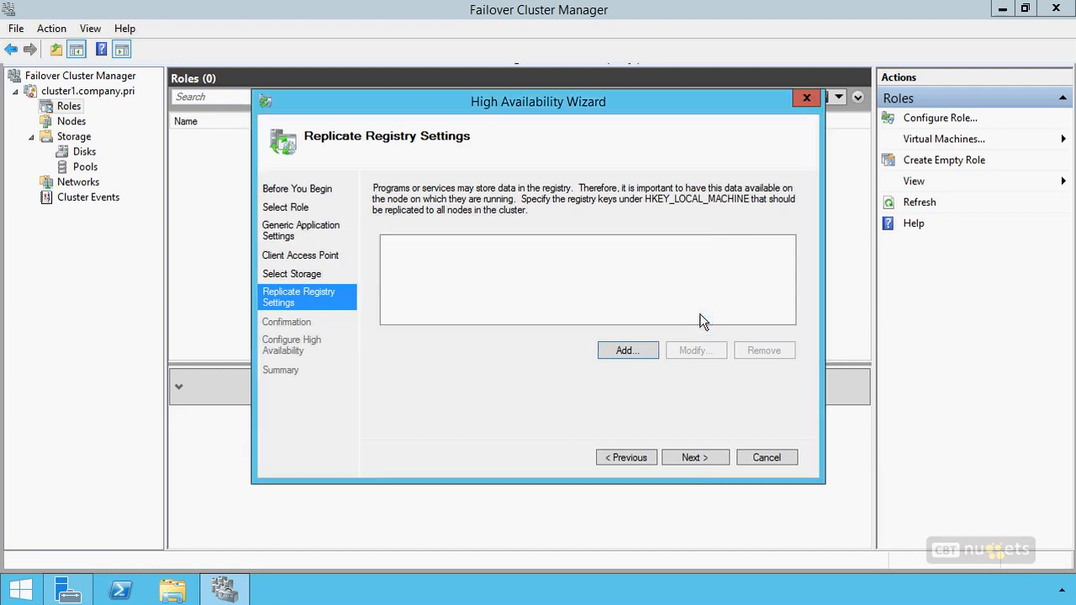
- Continue without replicated registry keys, and confirm the configuration to create the clustered role and finish the wizard
left_click(698, 463)
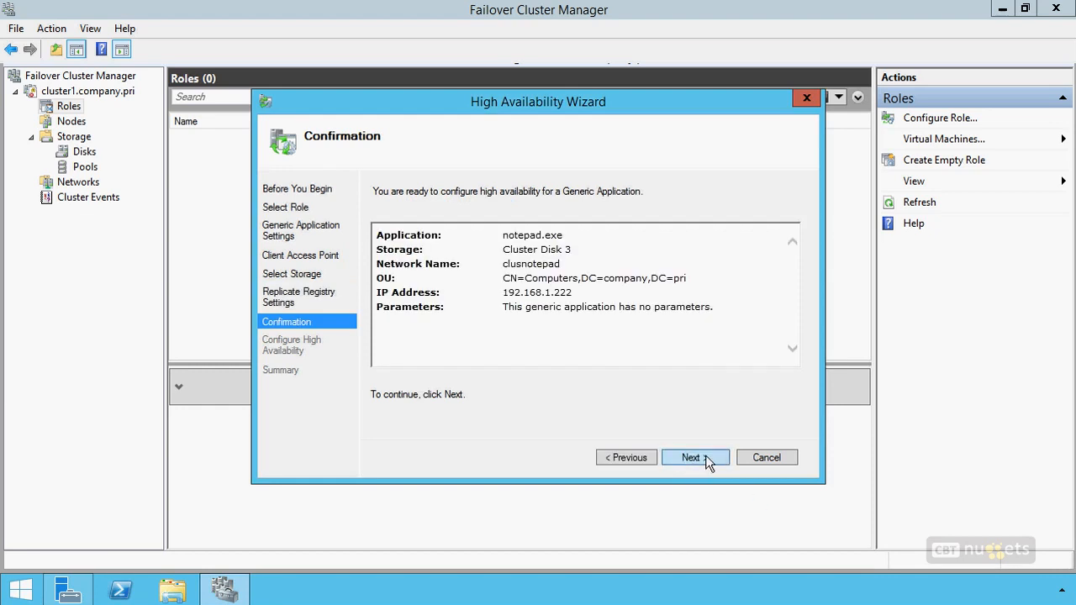
left_click(707, 463)
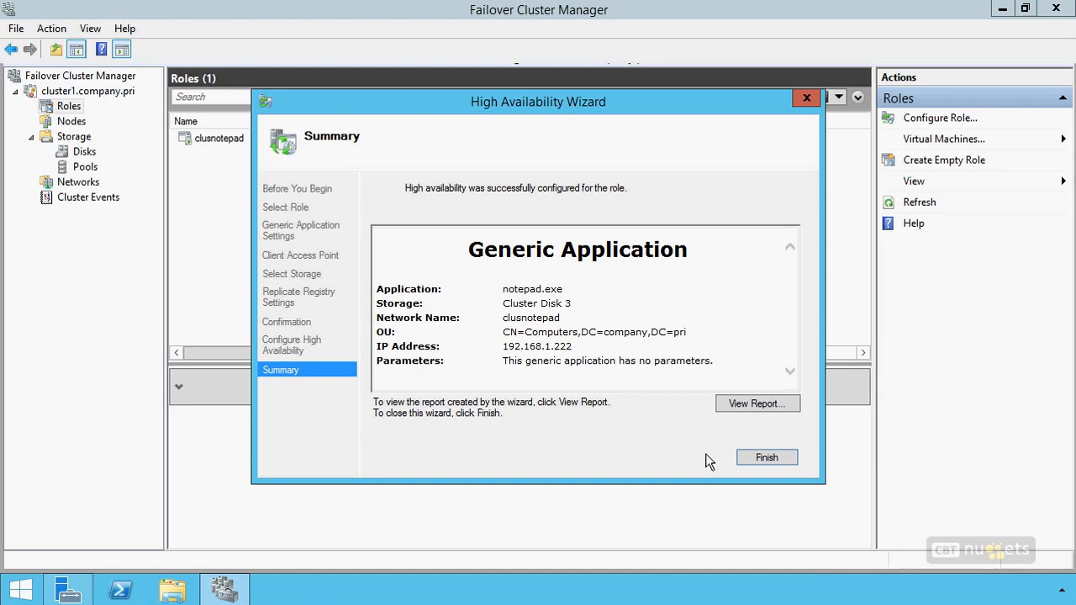
left_click(780, 457)
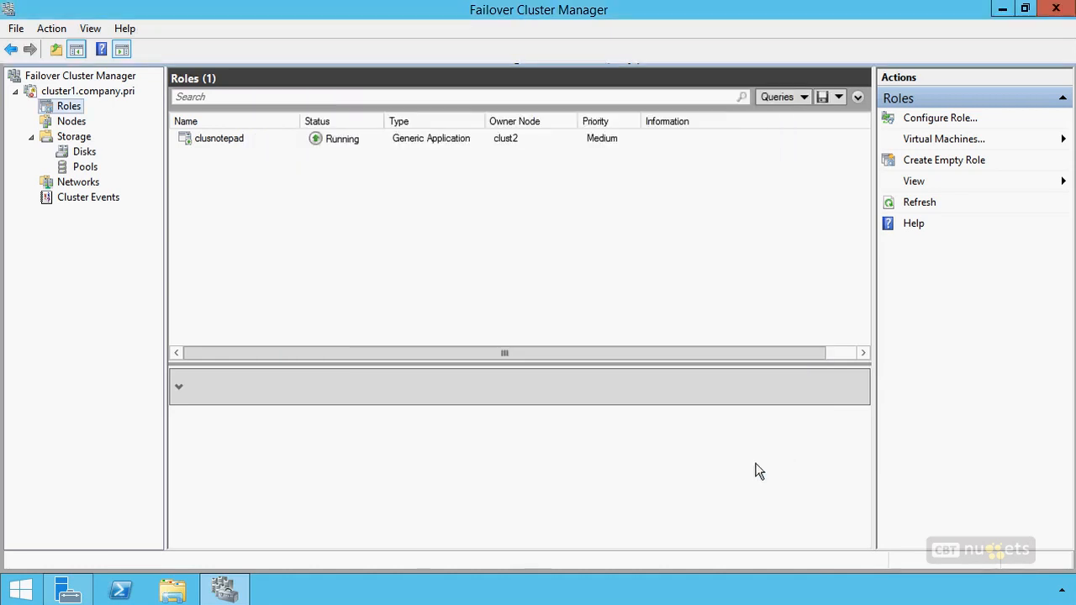
- Show the dependency report for the clusnotepad role, examine its resource dependency diagram, and close the report
right_click(224, 144)
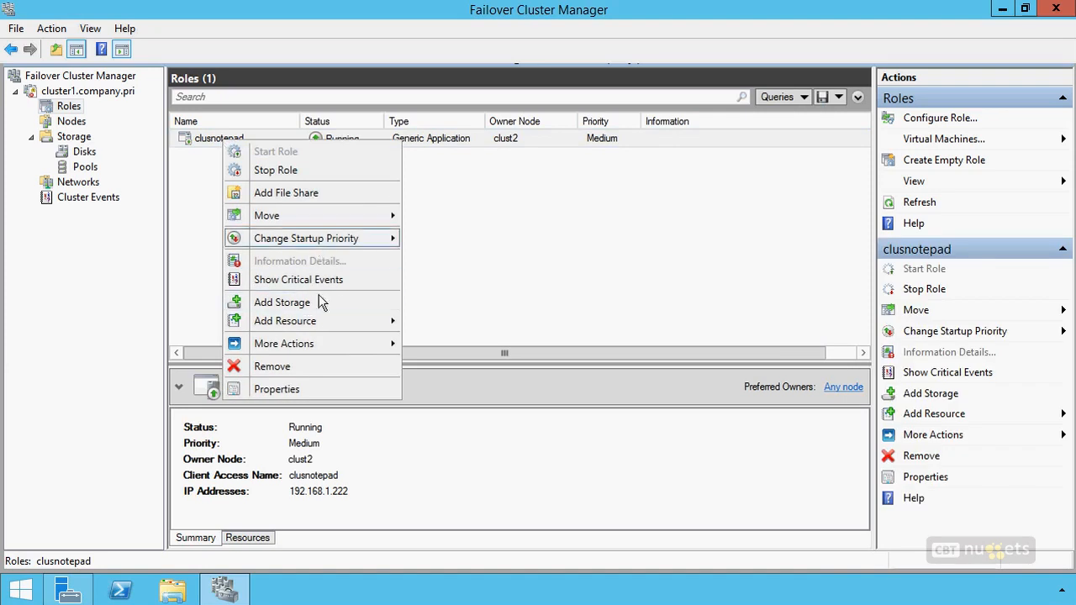
mouse_move(318, 348)
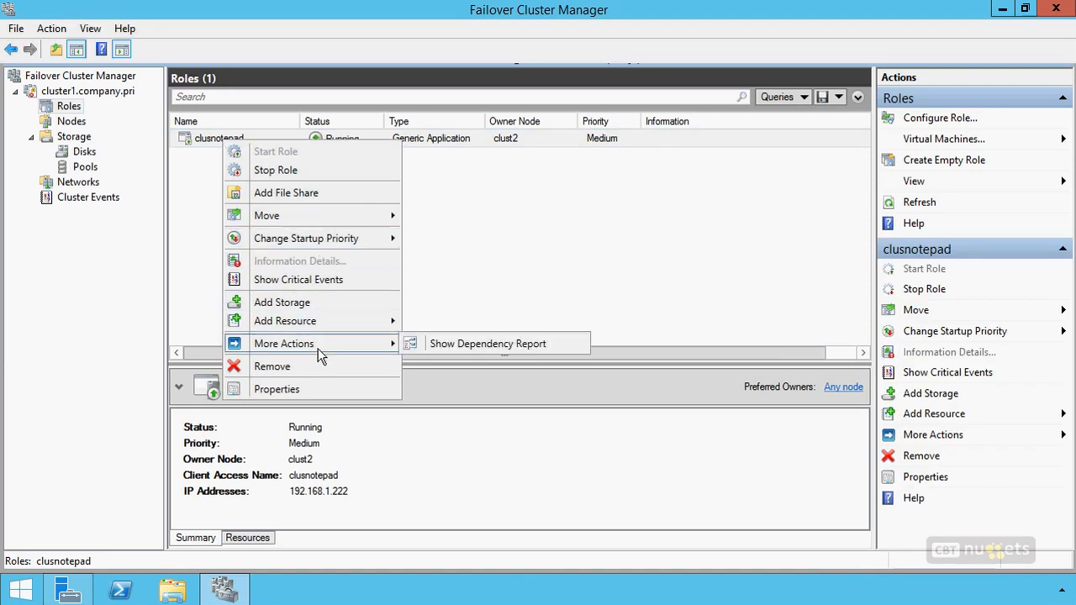
left_click(505, 343)
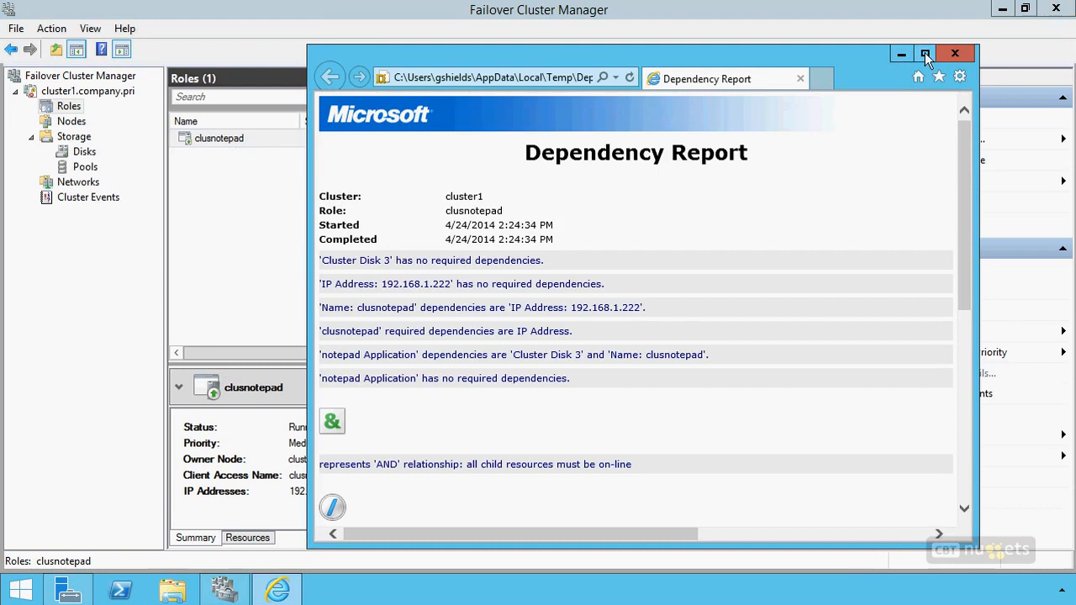
left_click(925, 53)
scroll(505, 353, "down", 3)
scroll(487, 352, "down", 2)
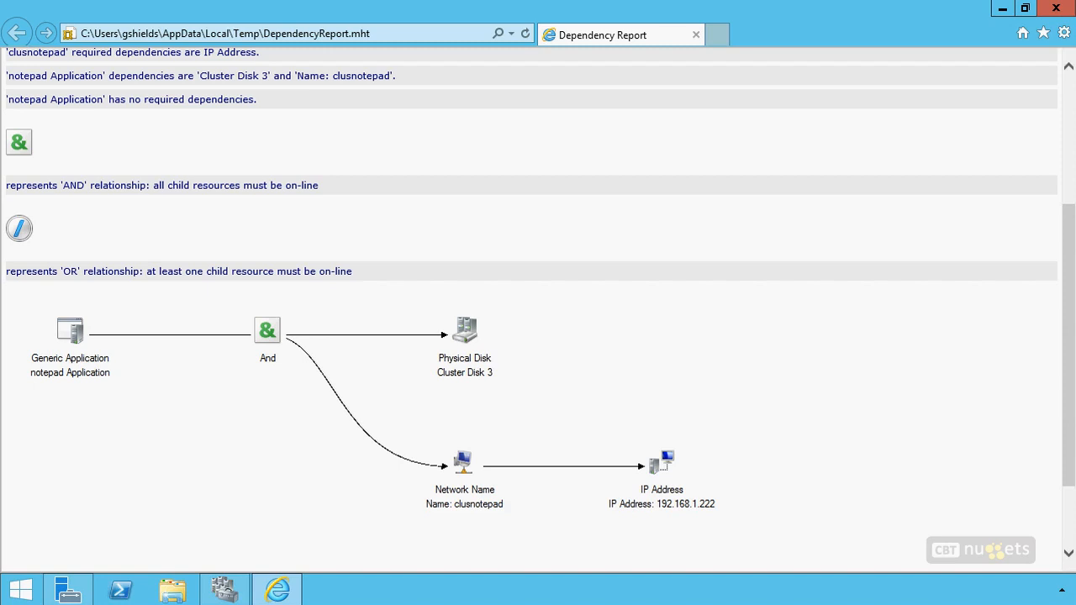
mouse_move(491, 442)
left_mouse_down()
mouse_move(454, 509)
mouse_move(438, 454)
left_mouse_up()
left_click_drag(485, 316, 439, 375)
left_click_drag(493, 388, 425, 300)
left_click(1054, 9)
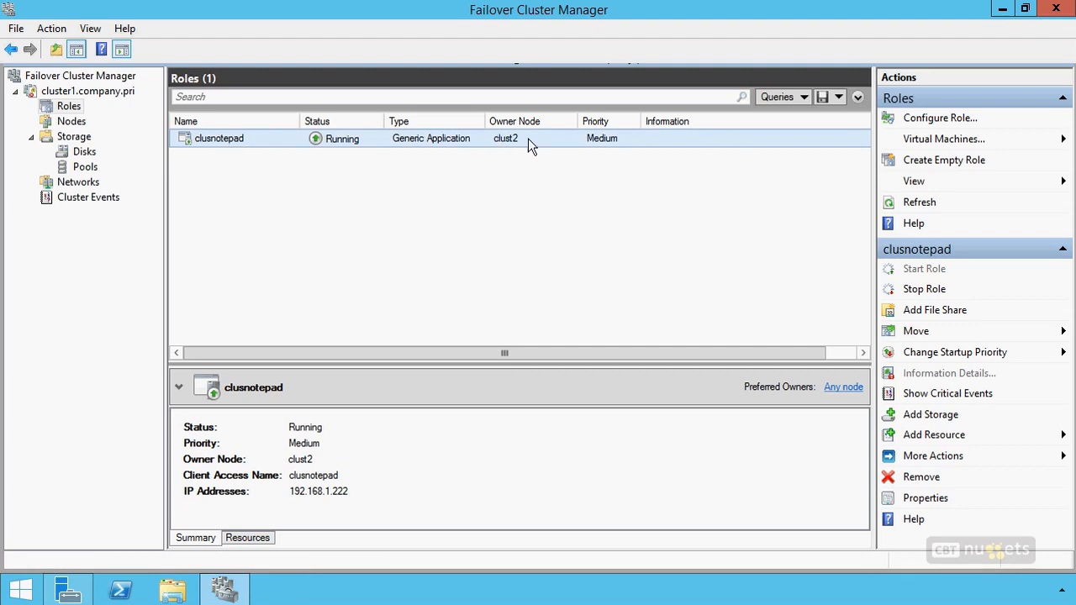
- Move the clusnotepad role to the cluster node clust1
right_click(223, 141)
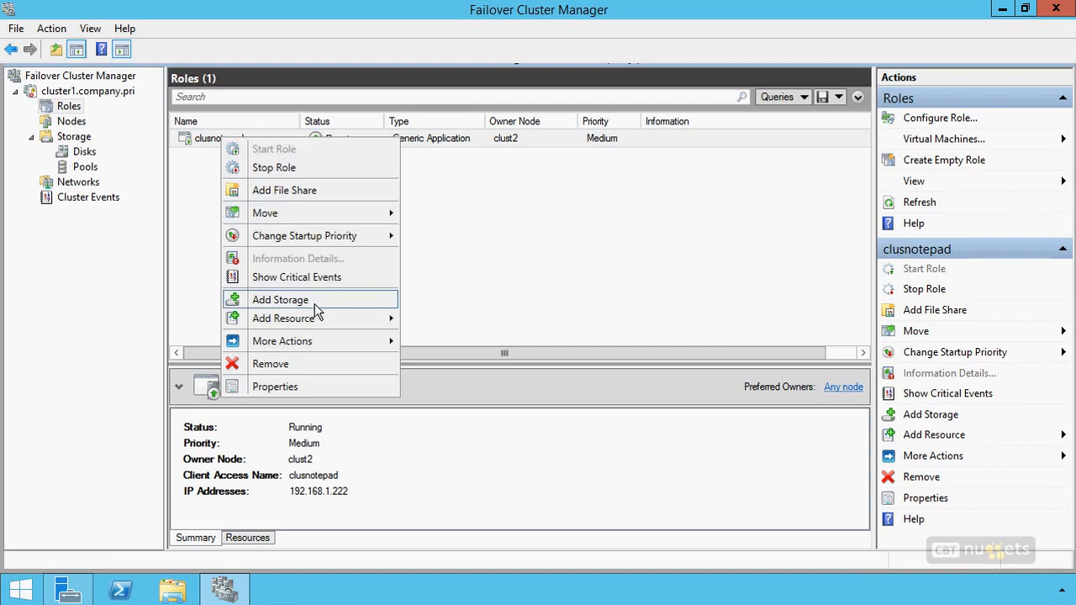
mouse_move(315, 214)
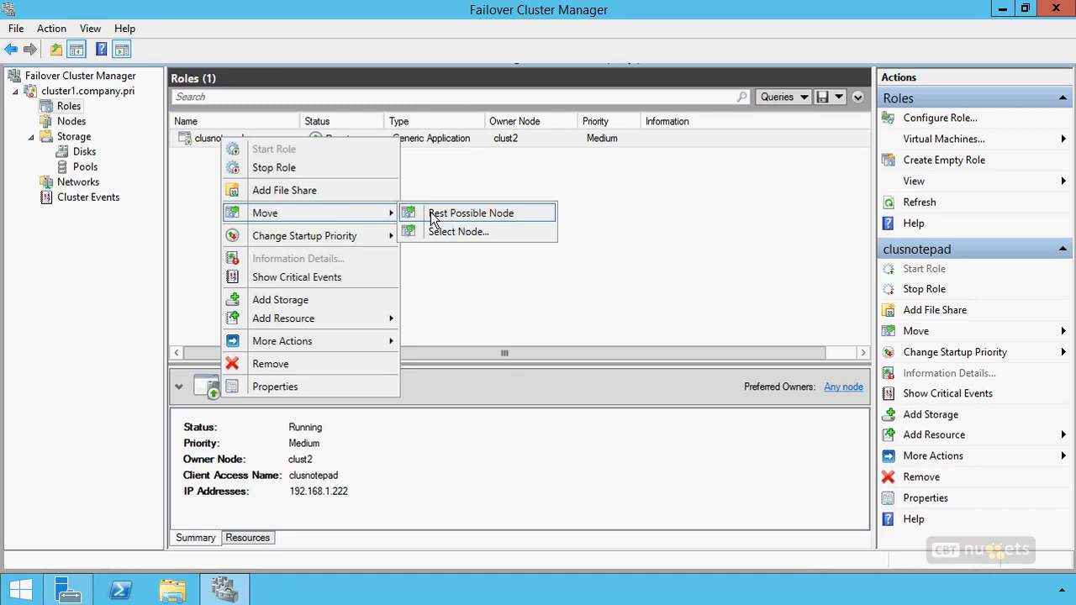
left_click(462, 230)
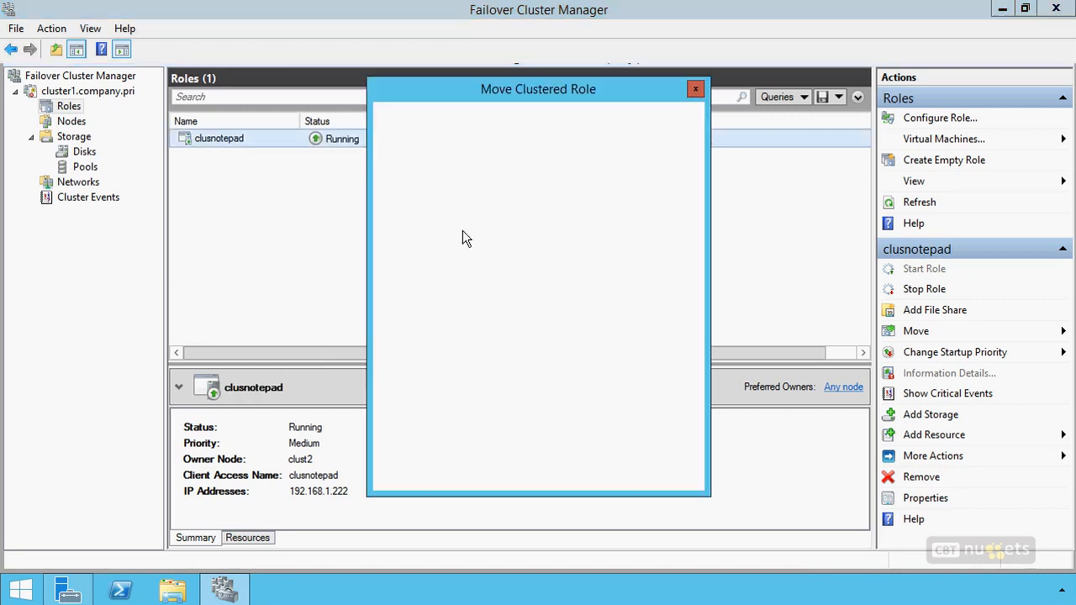
left_click(544, 229)
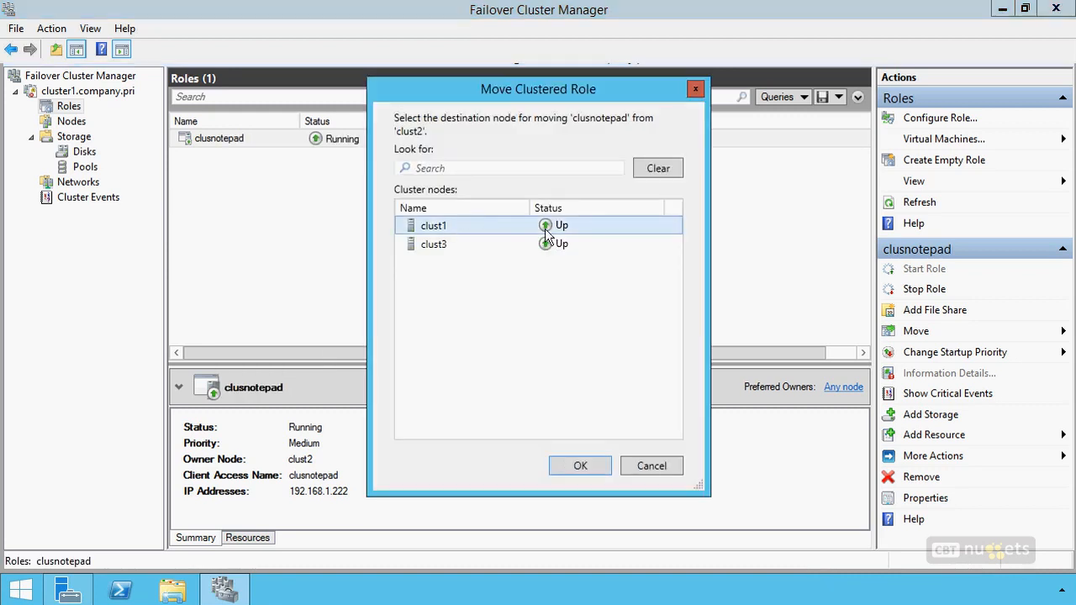
left_click(578, 467)
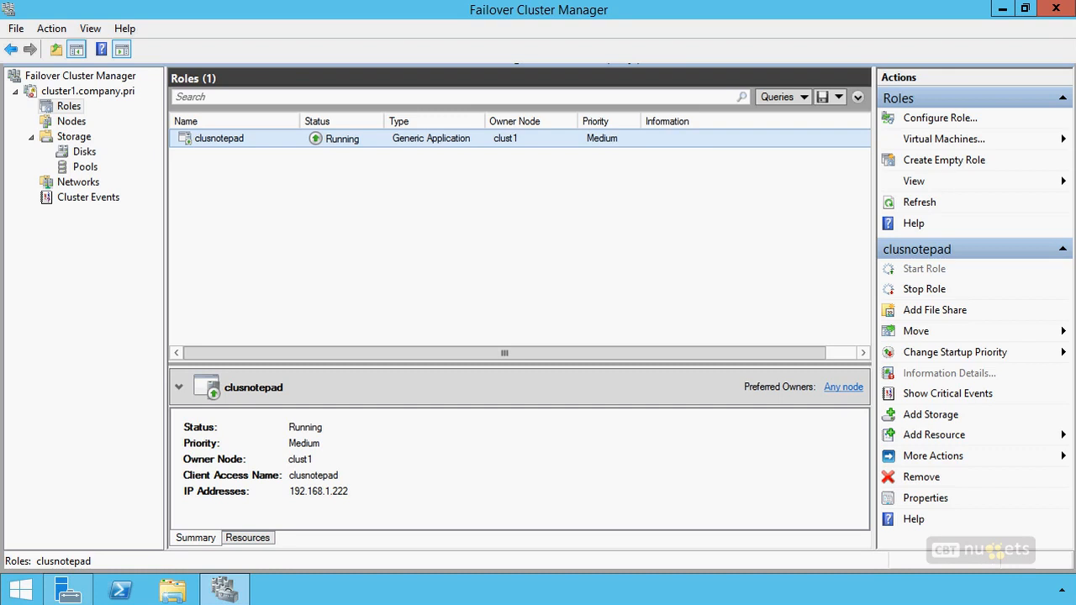
mouse_move(423, 216)
left_mouse_down()
mouse_move(361, 202)
mouse_move(422, 249)
left_mouse_up()
mouse_move(459, 200)
left_mouse_down()
mouse_move(470, 216)
mouse_move(459, 244)
left_mouse_up()
left_click_drag(456, 197, 488, 262)
left_click_drag(579, 216, 582, 256)
mouse_move(513, 284)
left_mouse_down()
mouse_move(505, 338)
mouse_move(483, 328)
left_mouse_up()
left_click_drag(589, 265, 533, 311)
left_click_drag(484, 259, 484, 270)
mouse_move(418, 259)
left_mouse_down()
mouse_move(404, 311)
mouse_move(447, 316)
left_mouse_up()
left_click_drag(386, 230, 389, 227)
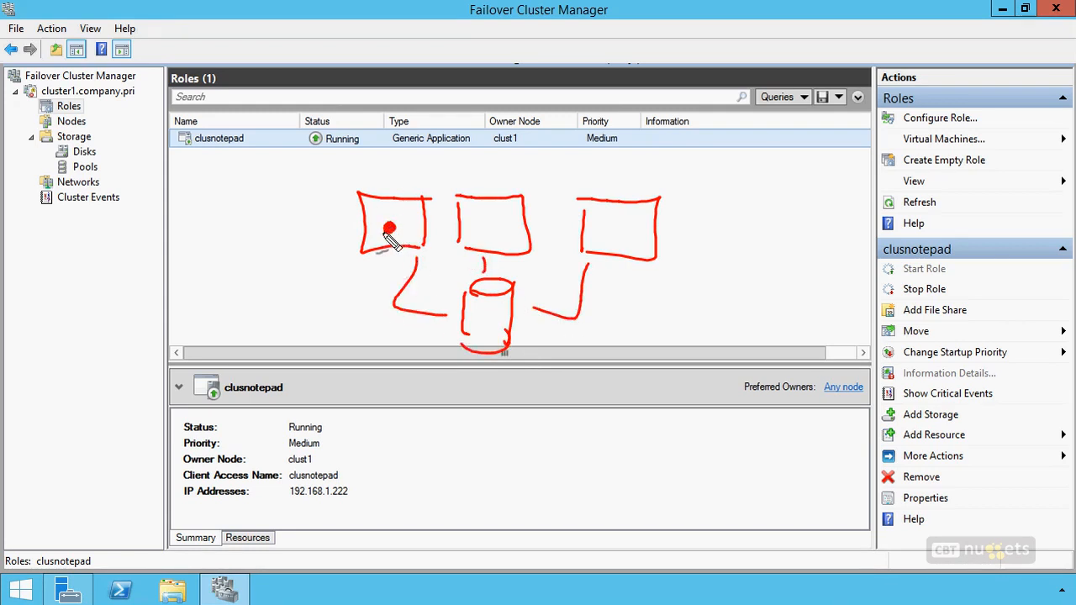
left_click_drag(384, 222, 397, 240)
mouse_move(377, 240)
left_mouse_down()
mouse_move(452, 192)
mouse_move(497, 242)
mouse_move(480, 241)
left_mouse_up()
key("ctrl+z")
key("ctrl+z")
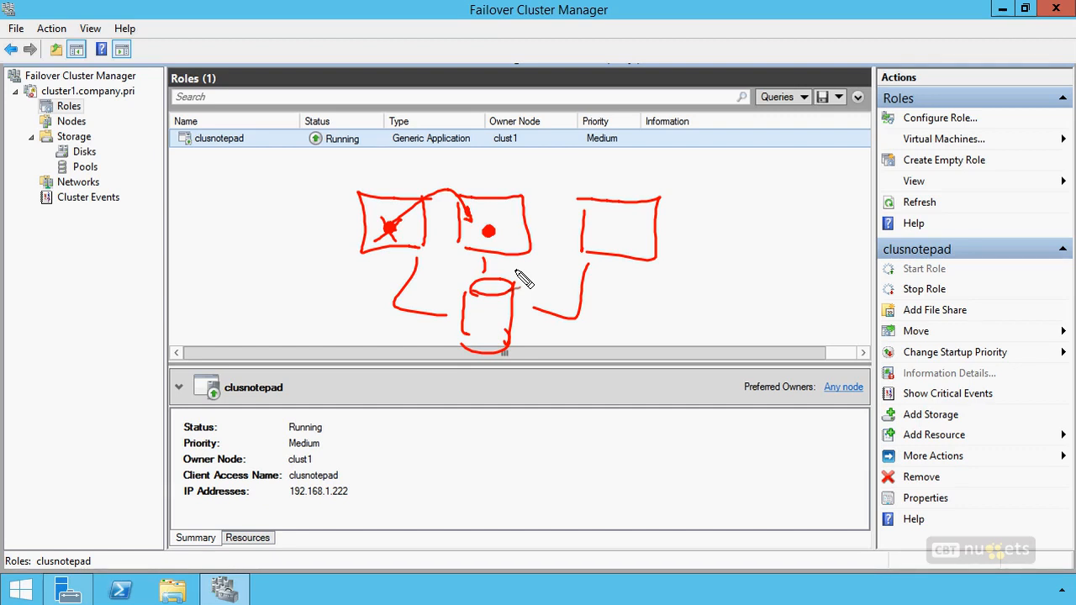
left_click_drag(183, 181, 183, 210)
left_click_drag(183, 183, 201, 194)
mouse_move(210, 202)
left_mouse_down()
mouse_move(305, 210)
mouse_move(294, 202)
left_mouse_up()
mouse_move(185, 225)
left_mouse_down()
mouse_move(220, 240)
mouse_move(309, 242)
left_mouse_up()
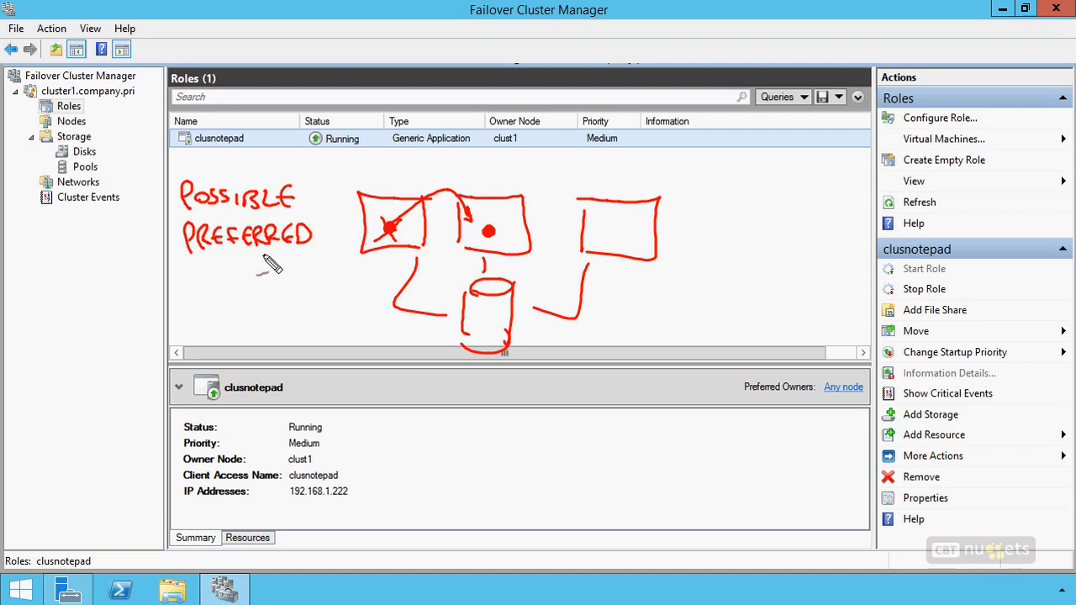
left_click_drag(167, 200, 131, 181)
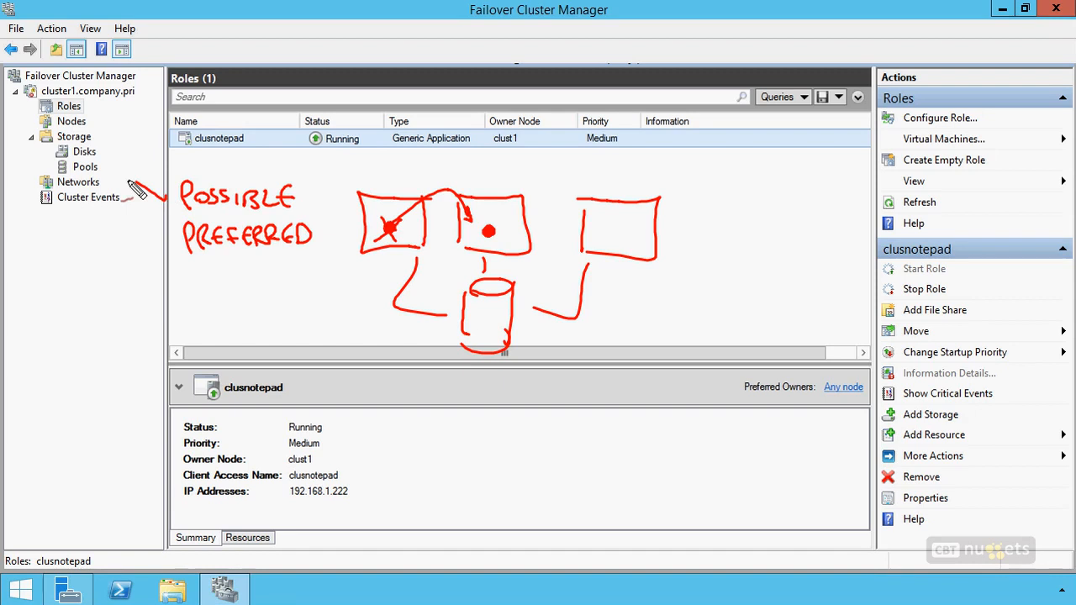
mouse_move(170, 229)
left_mouse_down()
mouse_move(168, 245)
mouse_move(139, 229)
left_mouse_up()
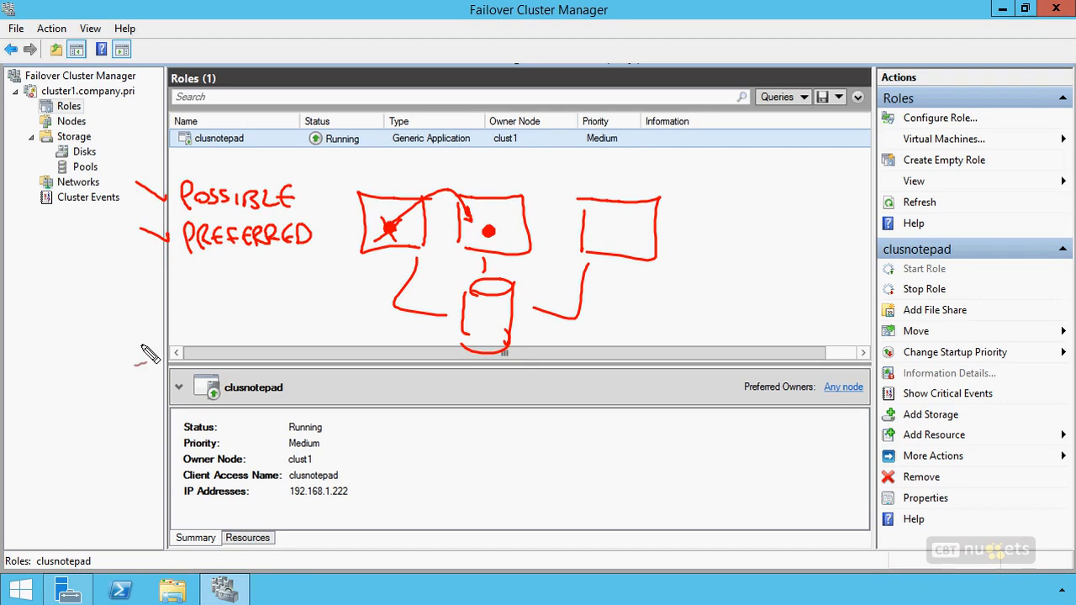
left_click_drag(738, 175, 754, 253)
mouse_move(695, 174)
left_mouse_down()
mouse_move(720, 182)
mouse_move(718, 246)
left_mouse_up()
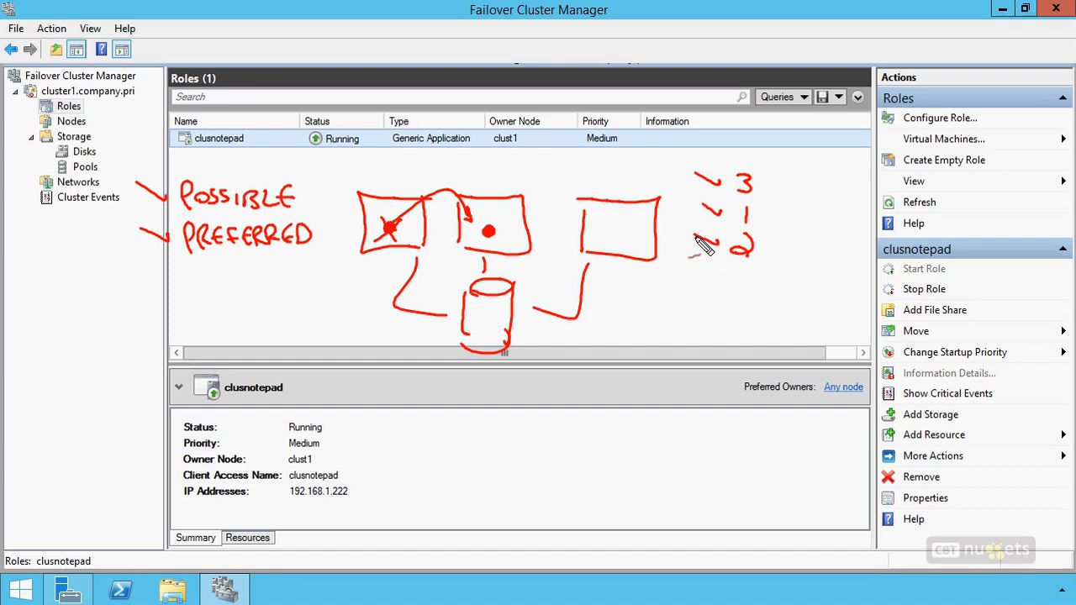
key("Escape")
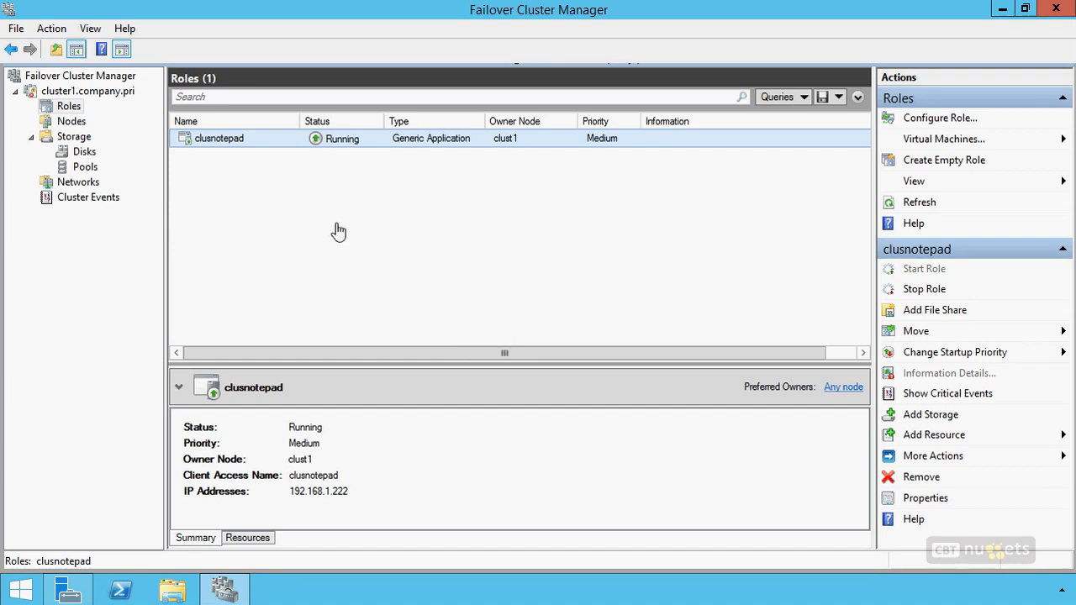
- Mark clust1, clust2 and clust3 as preferred owners in the clusnotepad role's properties, and rank clust2 first
right_click(291, 142)
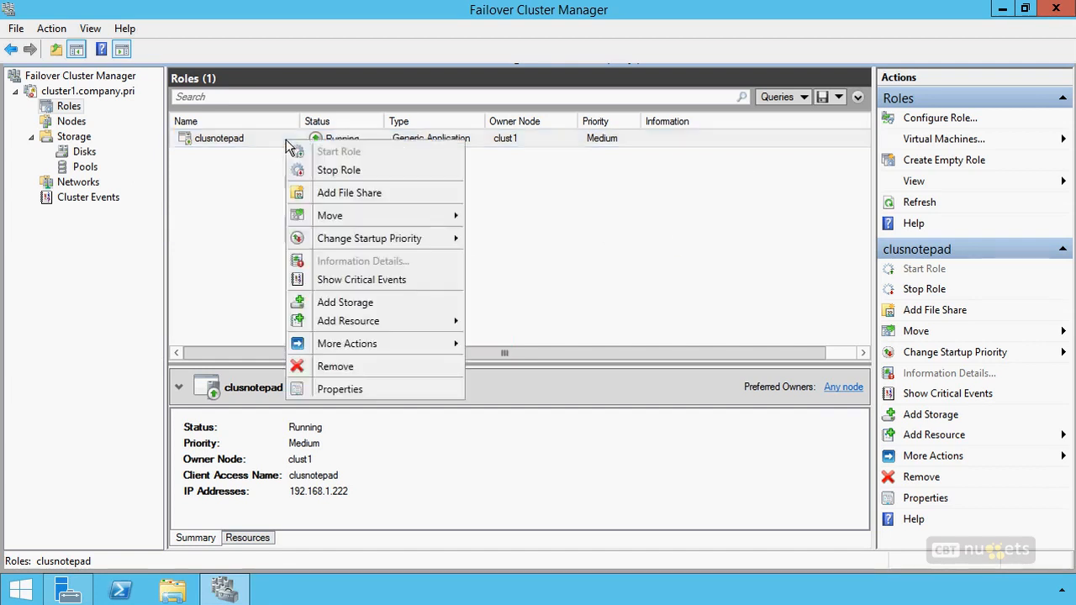
left_click(347, 388)
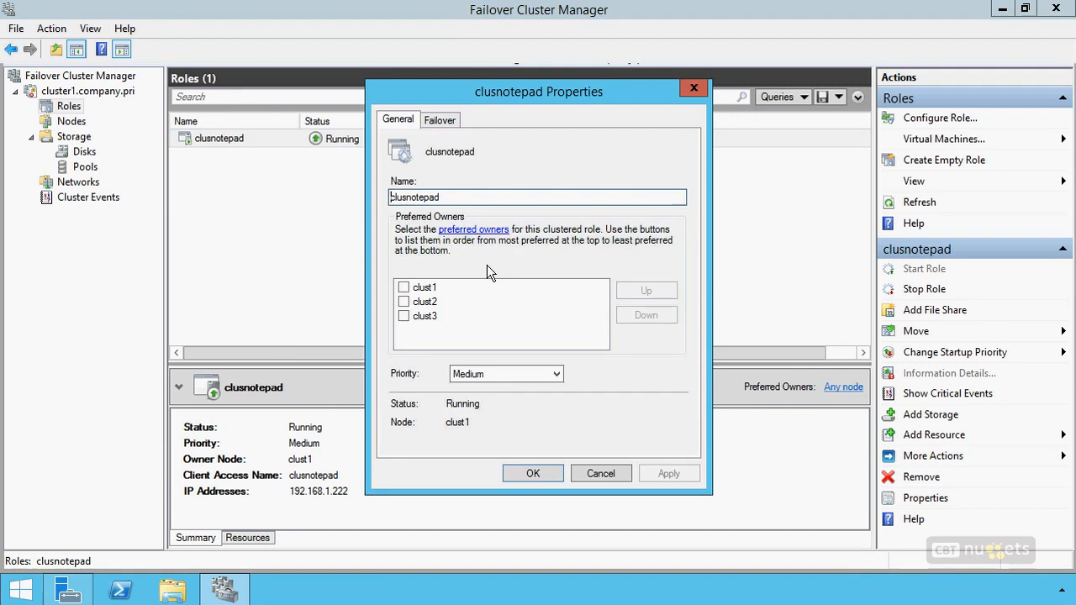
left_click(404, 288)
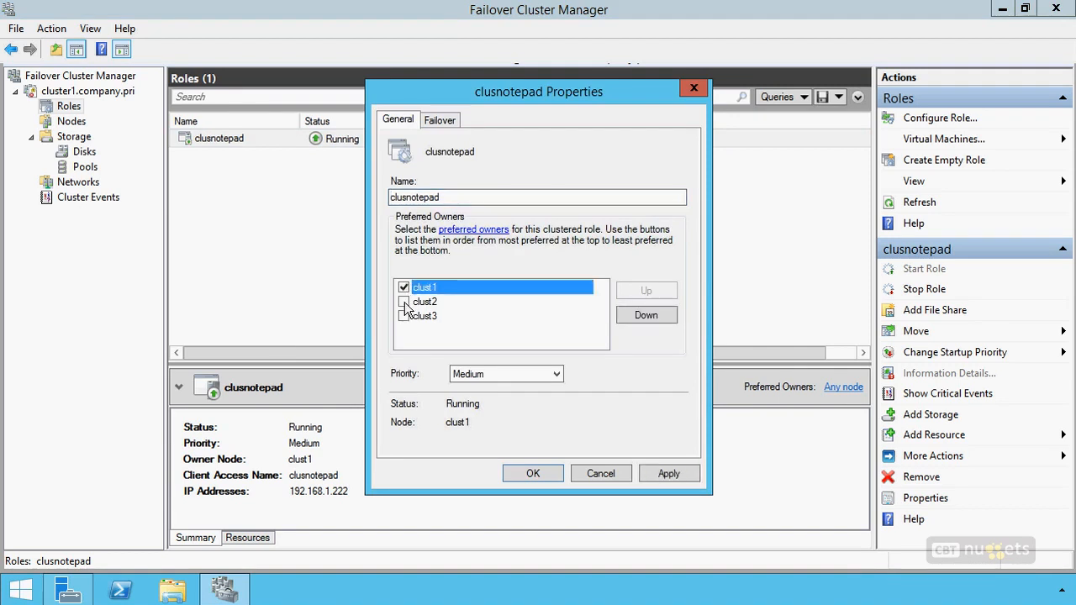
left_click(405, 302)
left_click(404, 316)
left_click(427, 302)
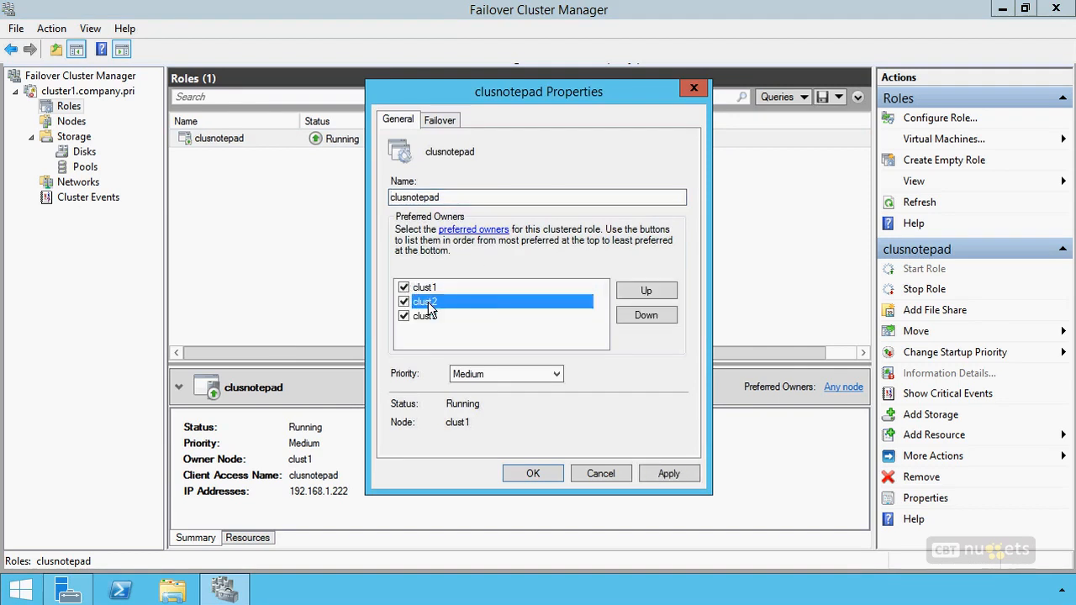
left_click(645, 291)
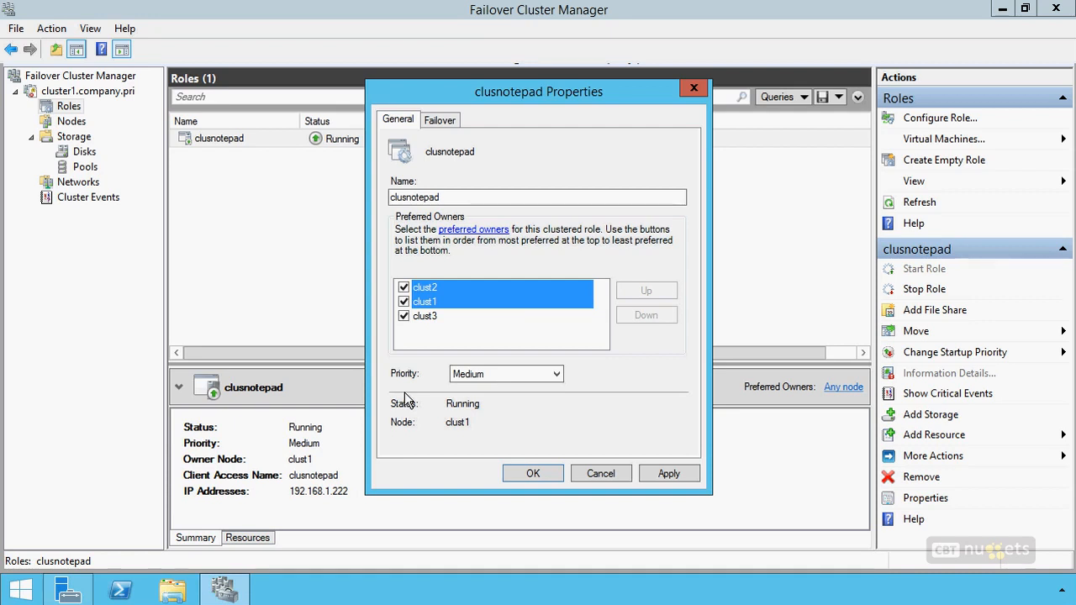
- Review the role's priority choices and its failover and failback settings, and close the properties without saving
left_click(533, 375)
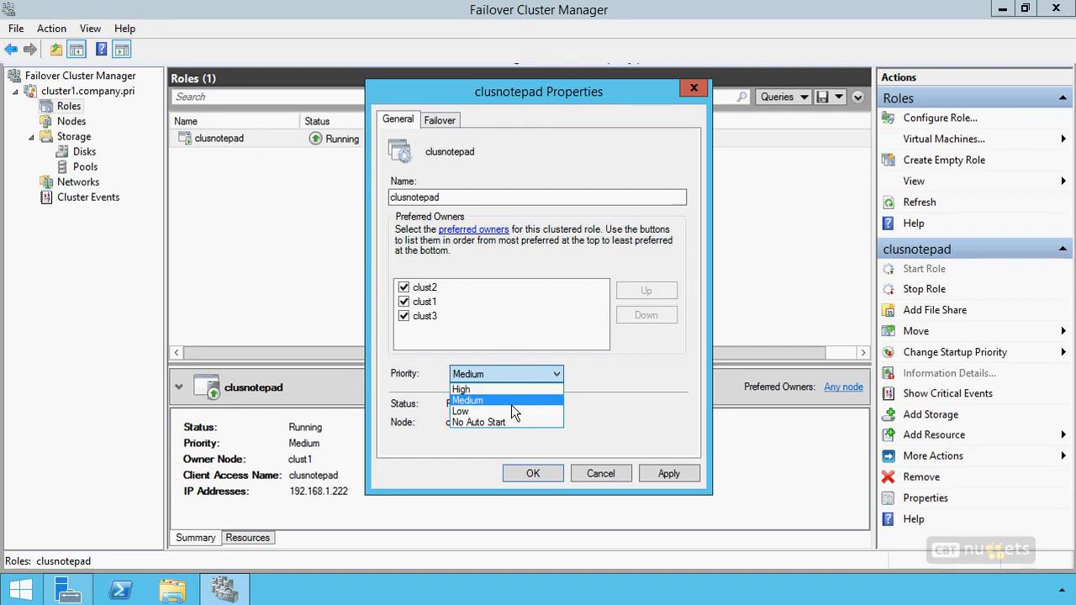
left_click(467, 400)
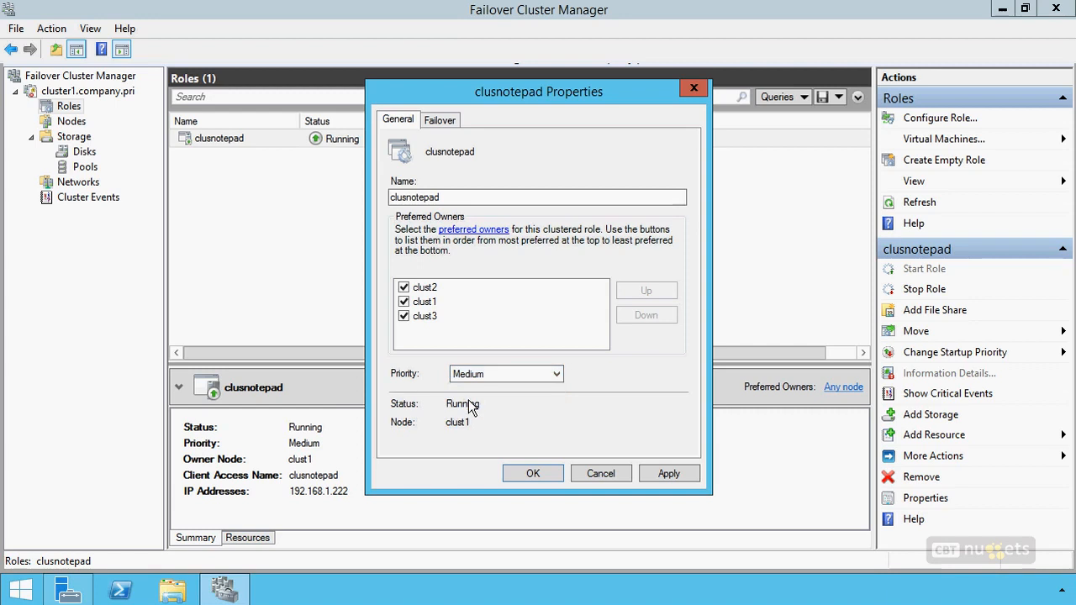
left_click(447, 117)
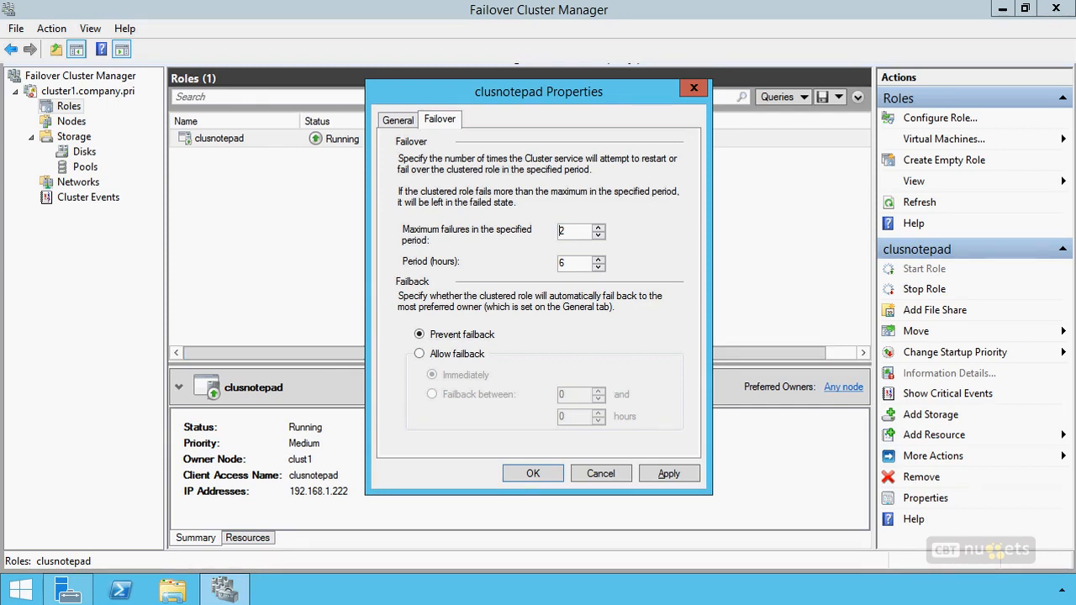
mouse_move(384, 252)
left_mouse_down()
mouse_move(395, 247)
mouse_move(368, 227)
left_mouse_up()
left_click_drag(393, 264, 363, 252)
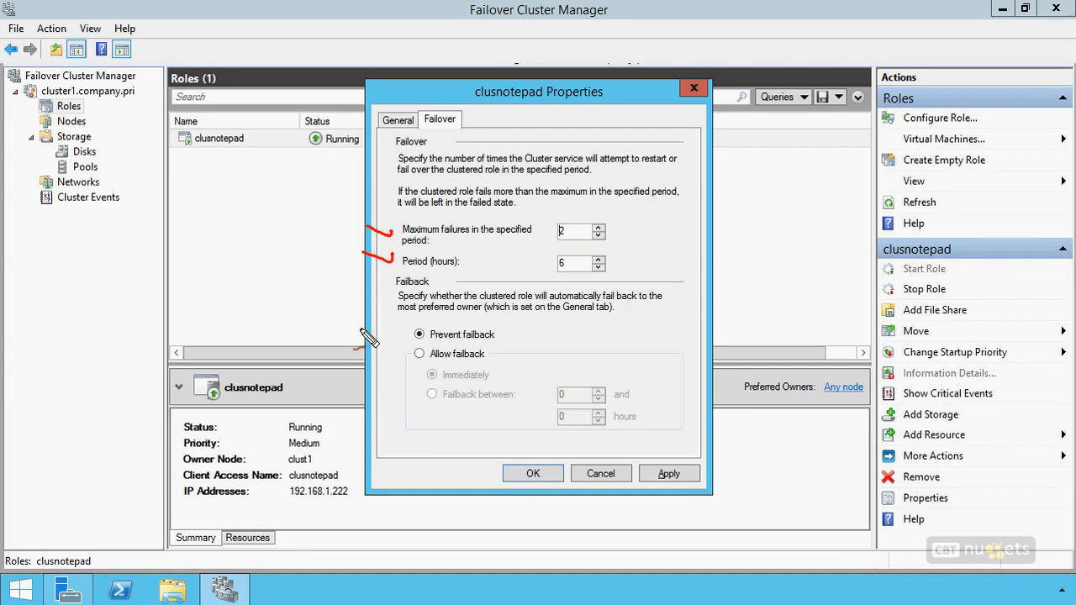
mouse_move(588, 223)
left_mouse_down()
mouse_move(580, 242)
mouse_move(630, 282)
mouse_move(540, 260)
left_mouse_up()
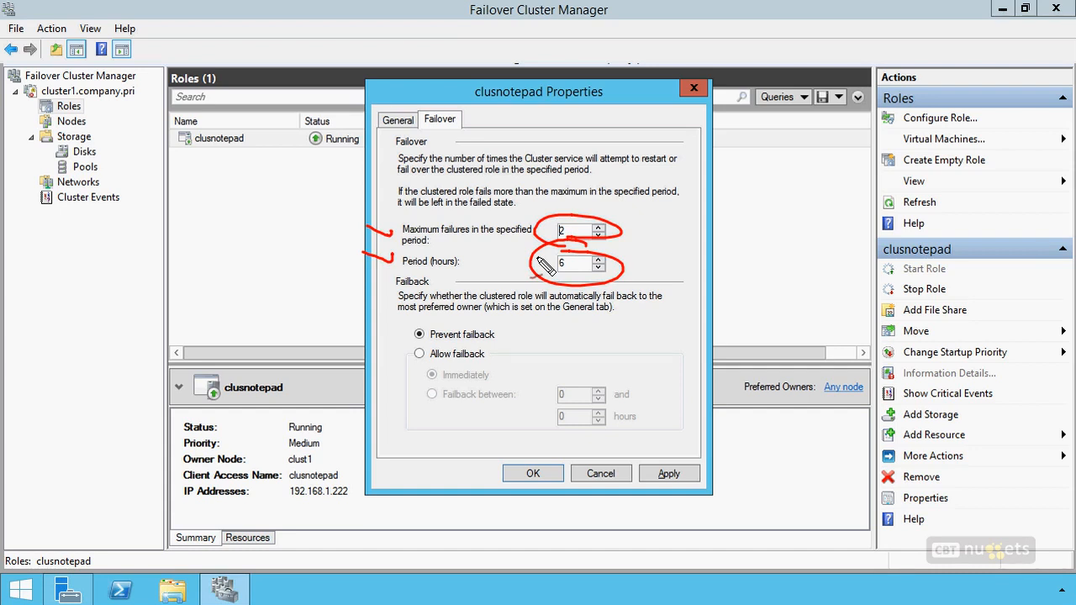
mouse_move(435, 271)
left_mouse_down()
mouse_move(384, 382)
mouse_move(437, 426)
left_mouse_up()
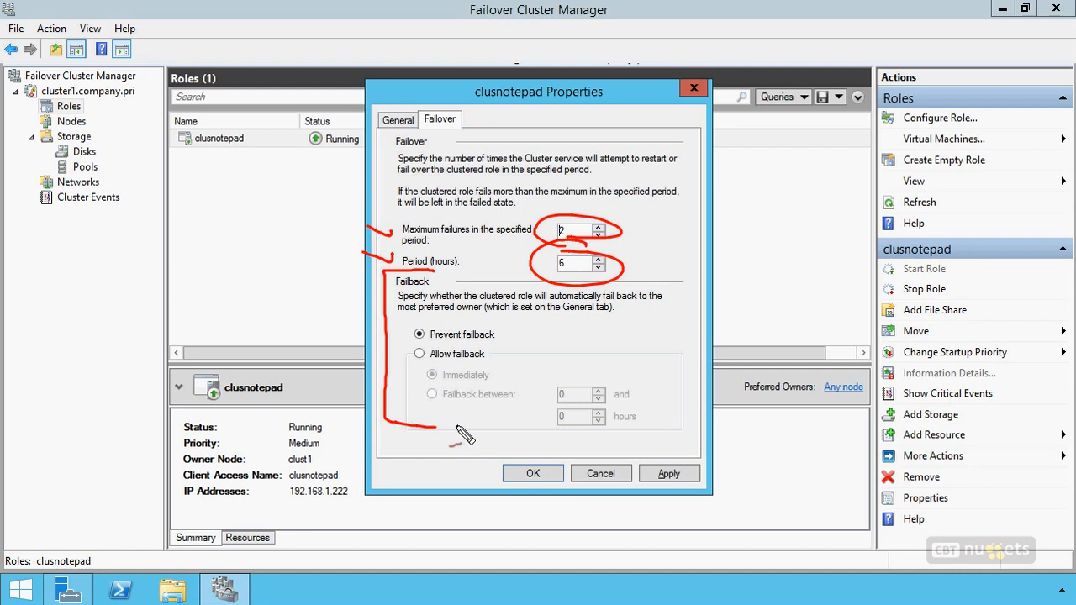
mouse_move(648, 256)
left_mouse_down()
mouse_move(648, 207)
mouse_move(654, 304)
left_mouse_up()
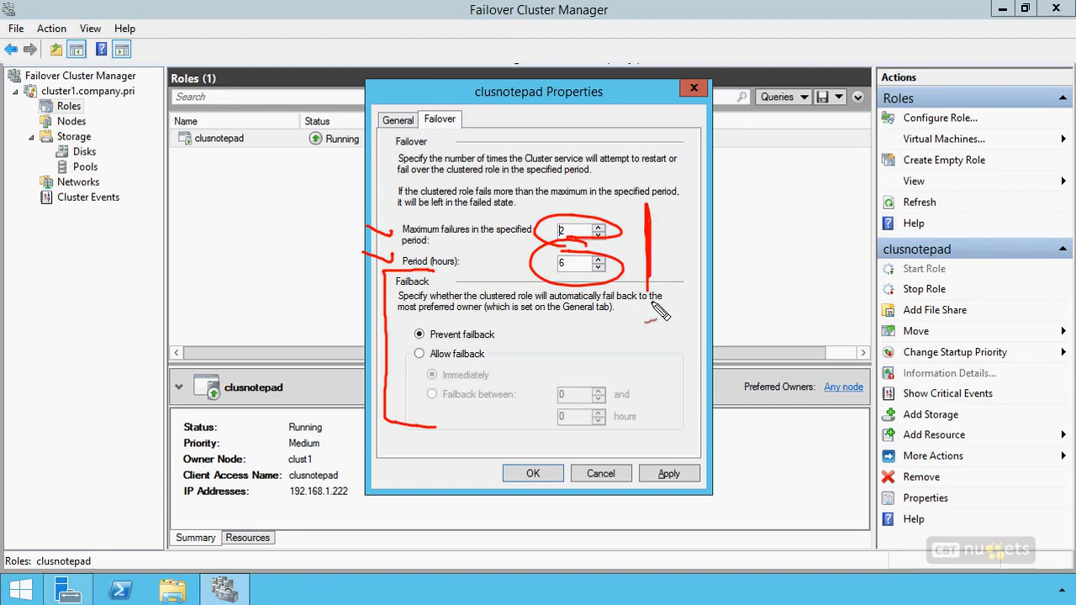
mouse_move(414, 330)
left_mouse_down()
mouse_move(436, 353)
mouse_move(412, 351)
mouse_move(459, 379)
left_mouse_up()
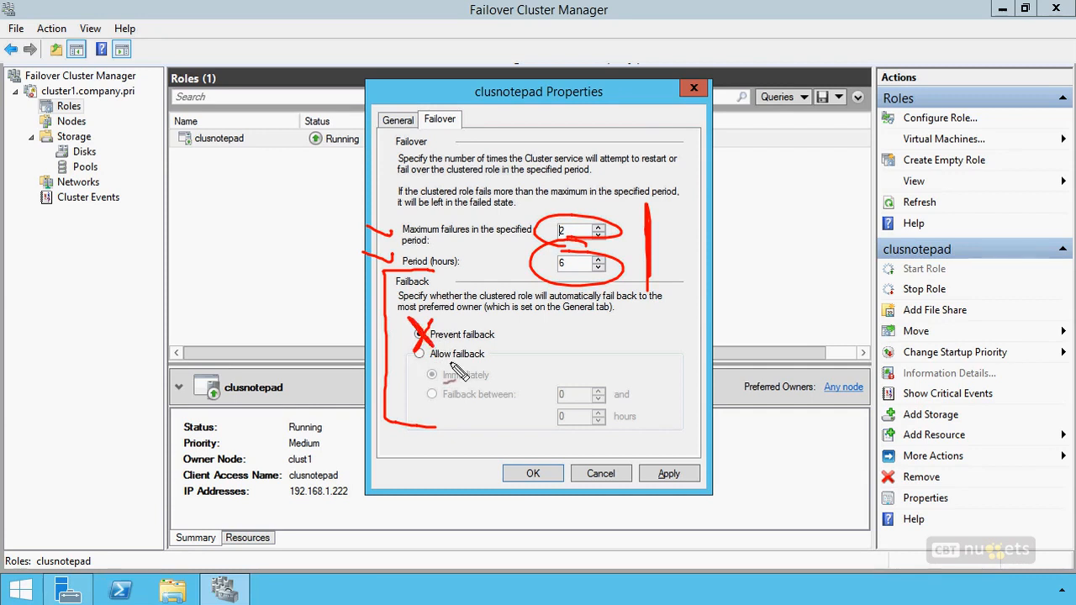
key("ctrl+z")
mouse_move(636, 362)
left_mouse_down()
mouse_move(658, 373)
mouse_move(605, 449)
left_mouse_up()
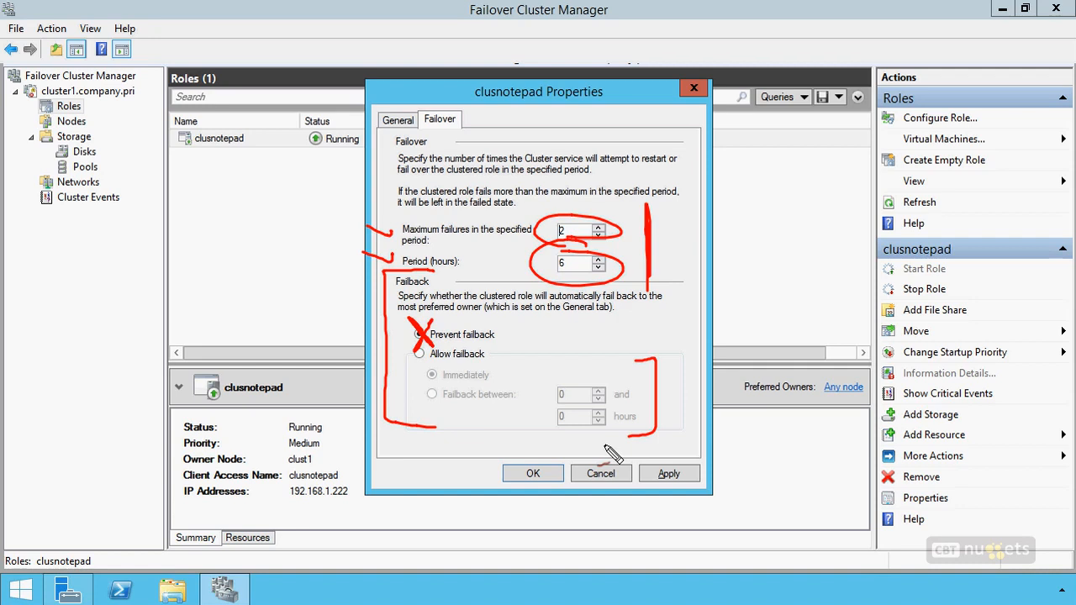
key("Escape")
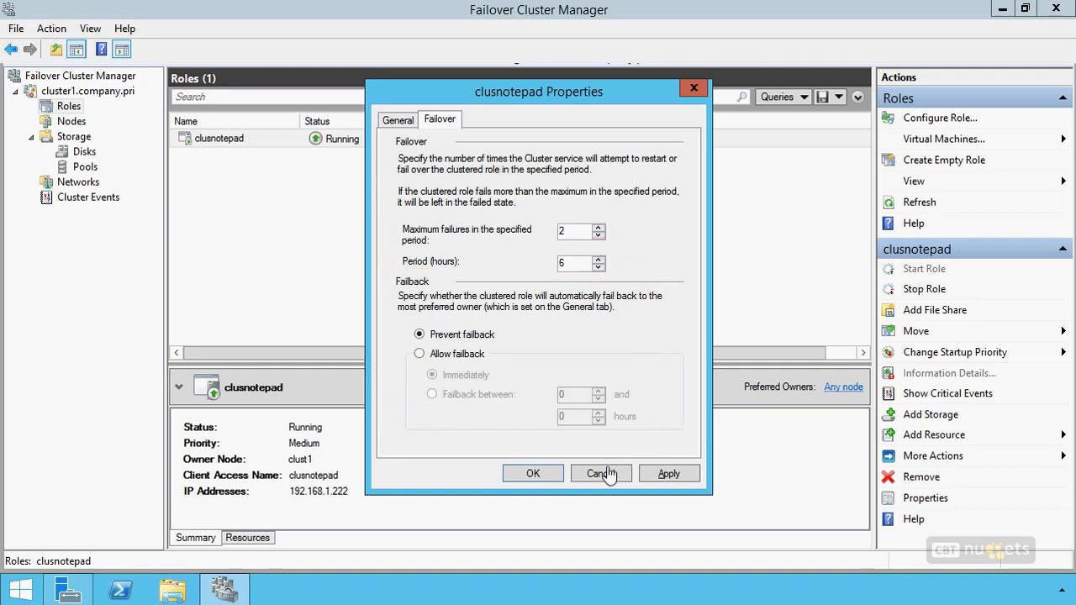
left_click(600, 474)
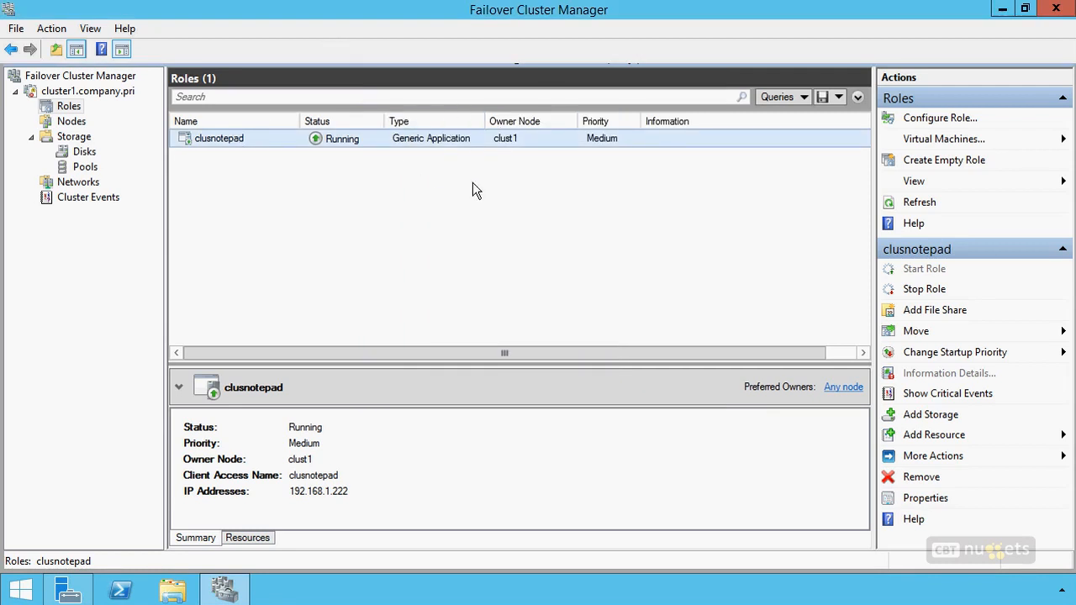
- Show the available move options for the clusnotepad role and dismiss them without moving it
right_click(508, 139)
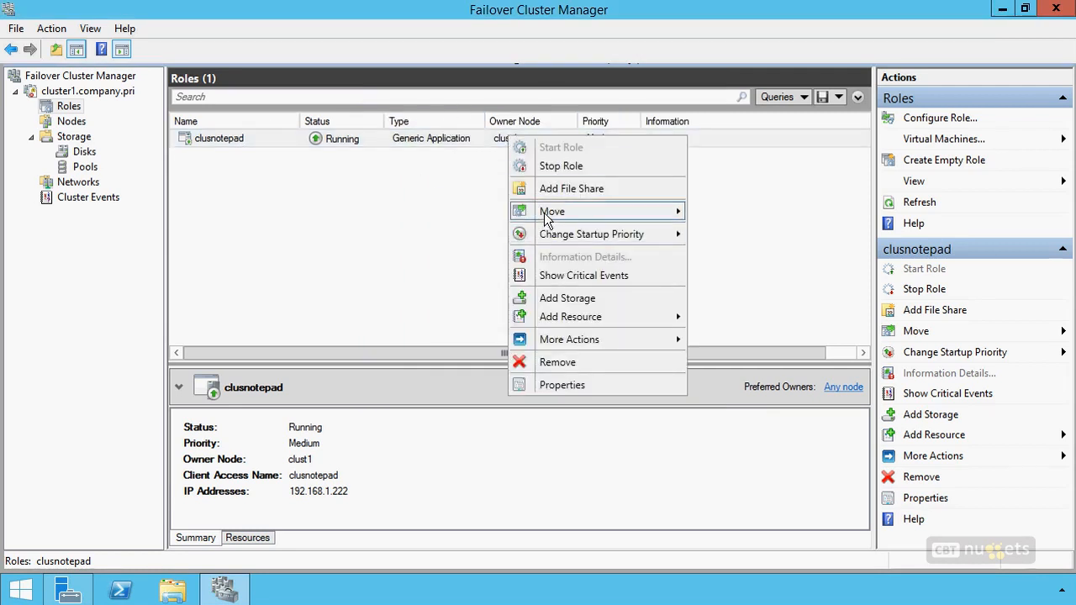
mouse_move(546, 216)
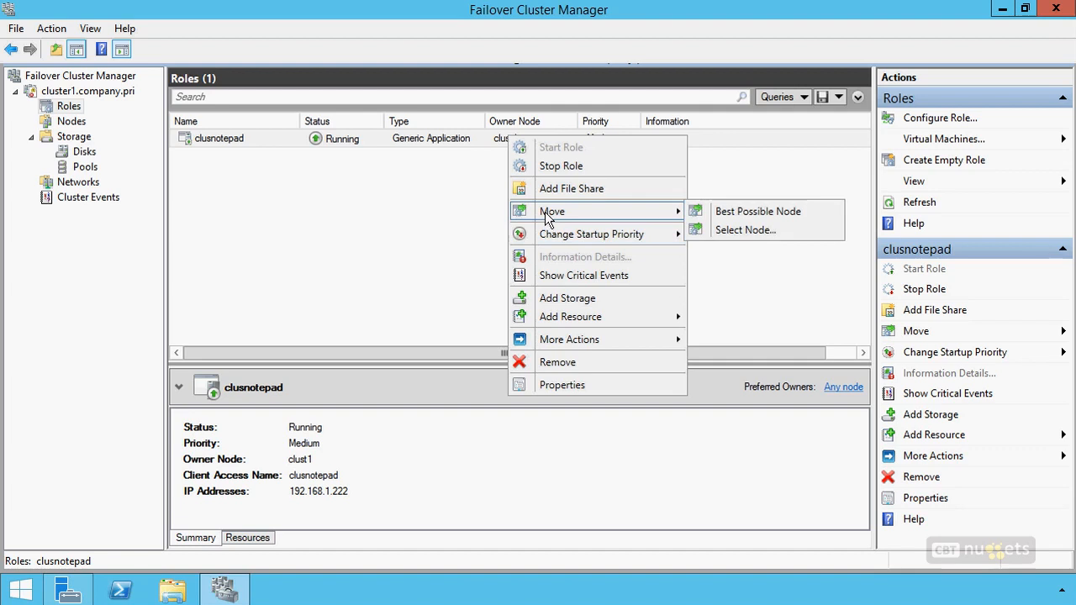
left_click(231, 215)
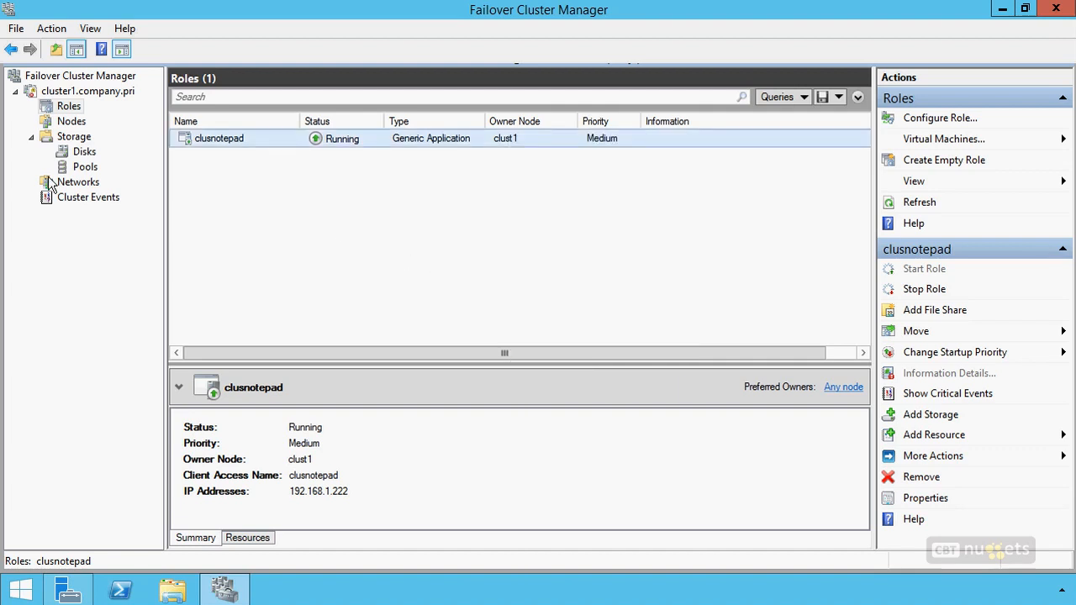
- List the cluster nodes and review the pause options for clust1, including Drain Roles and Do Not Drain Roles
left_click(71, 122)
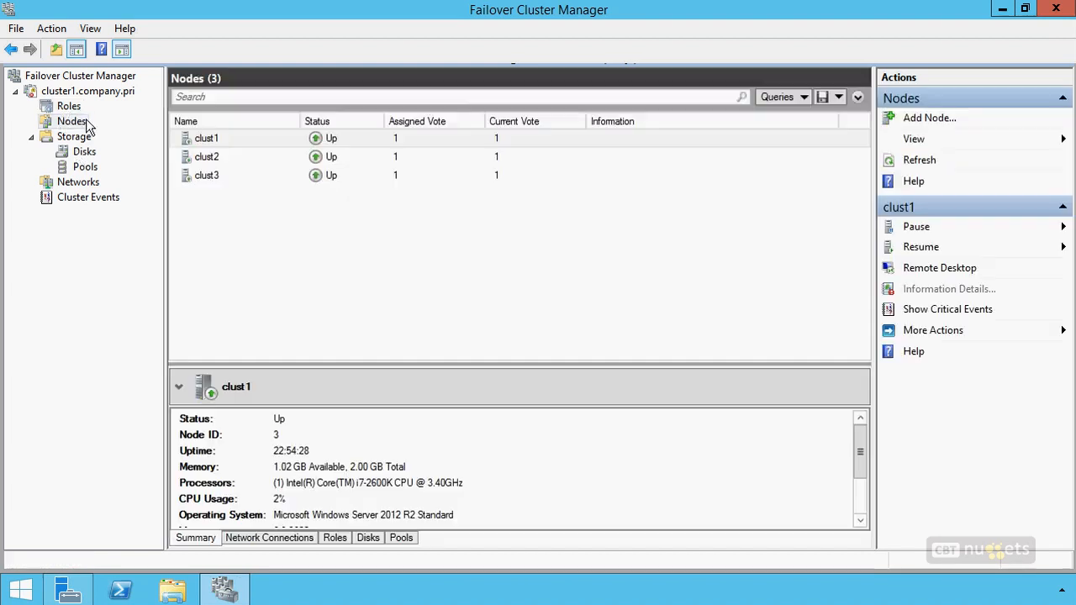
right_click(71, 120)
key("Escape")
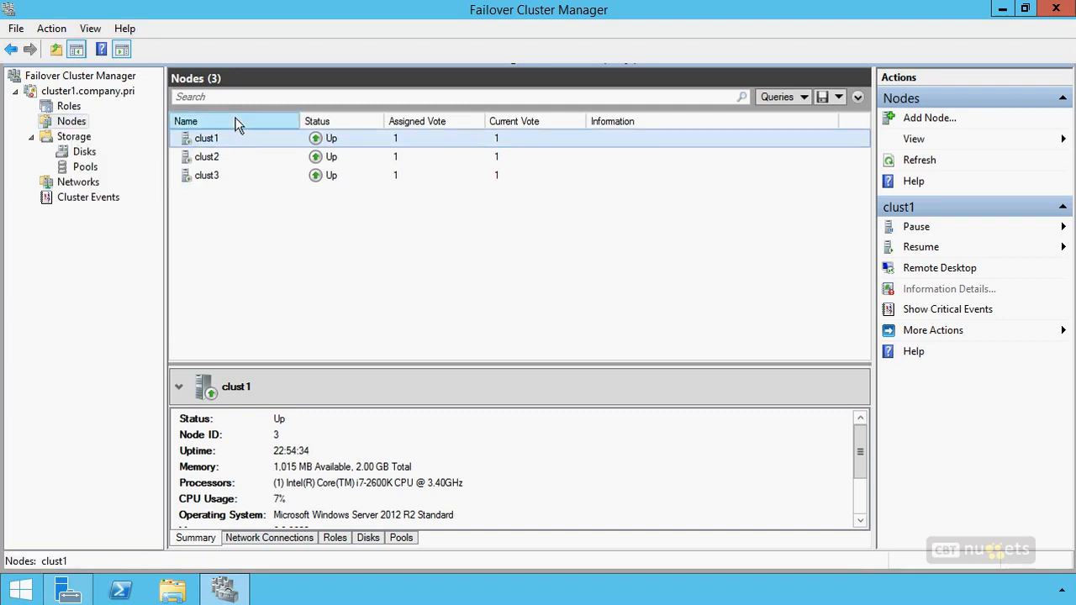
right_click(281, 139)
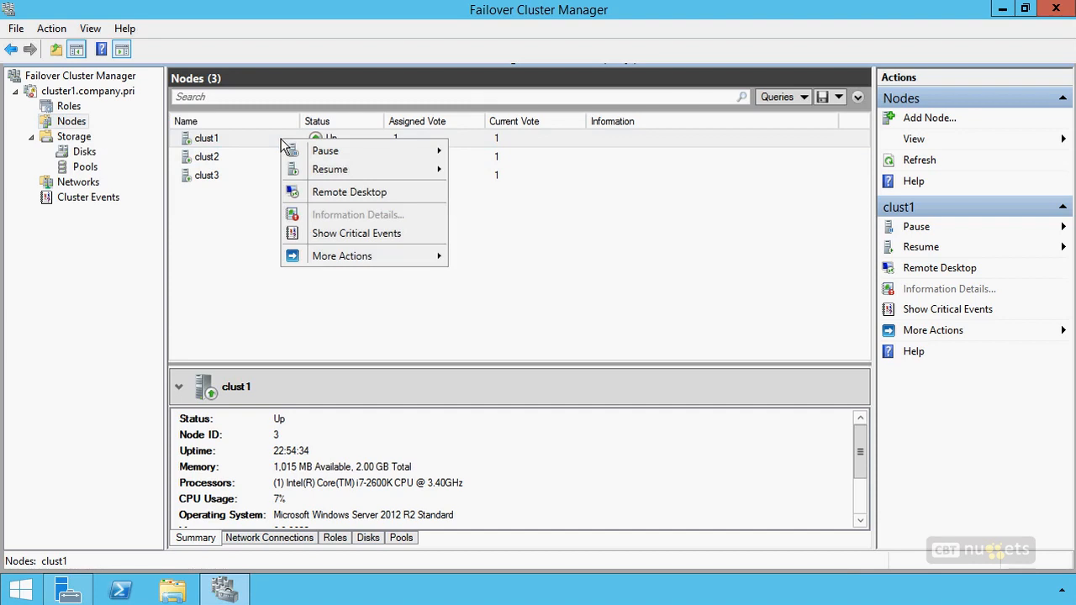
mouse_move(399, 151)
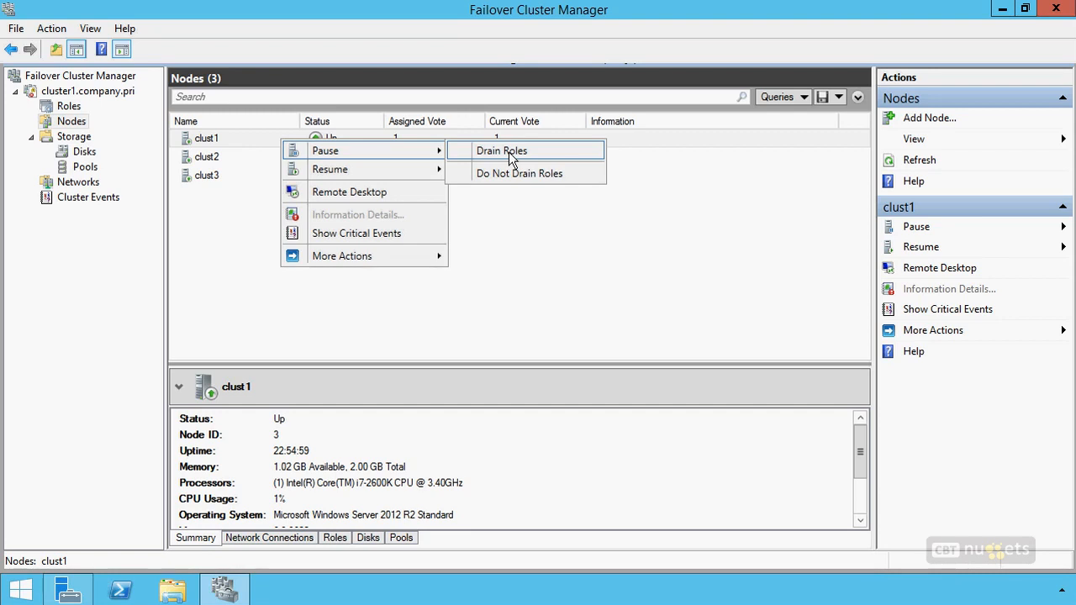
mouse_move(343, 262)
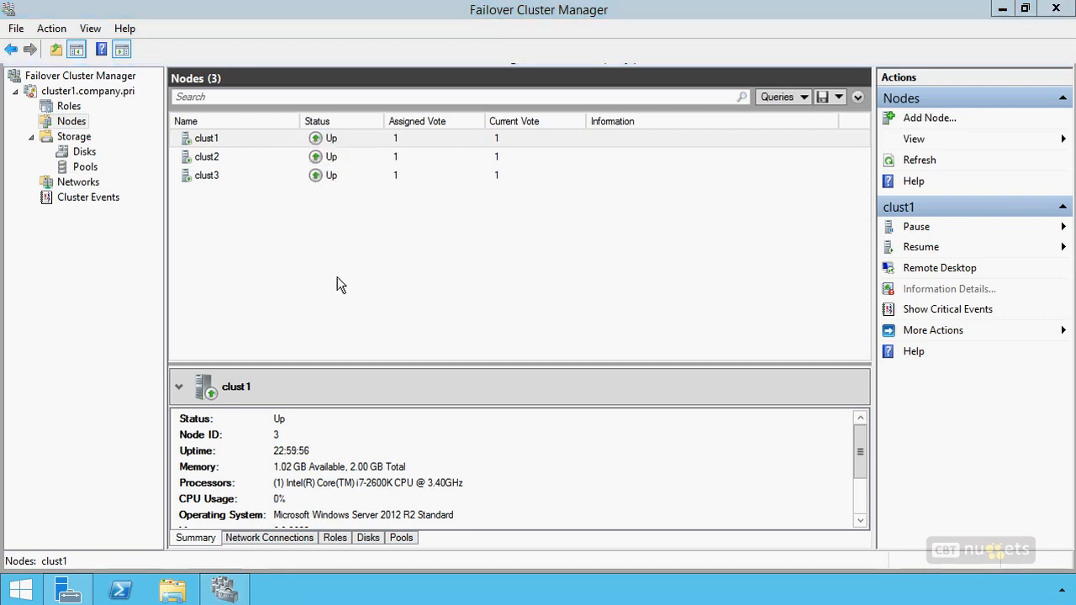
- Open Windows PowerShell with administrator rights and approve the elevation request
right_click(122, 591)
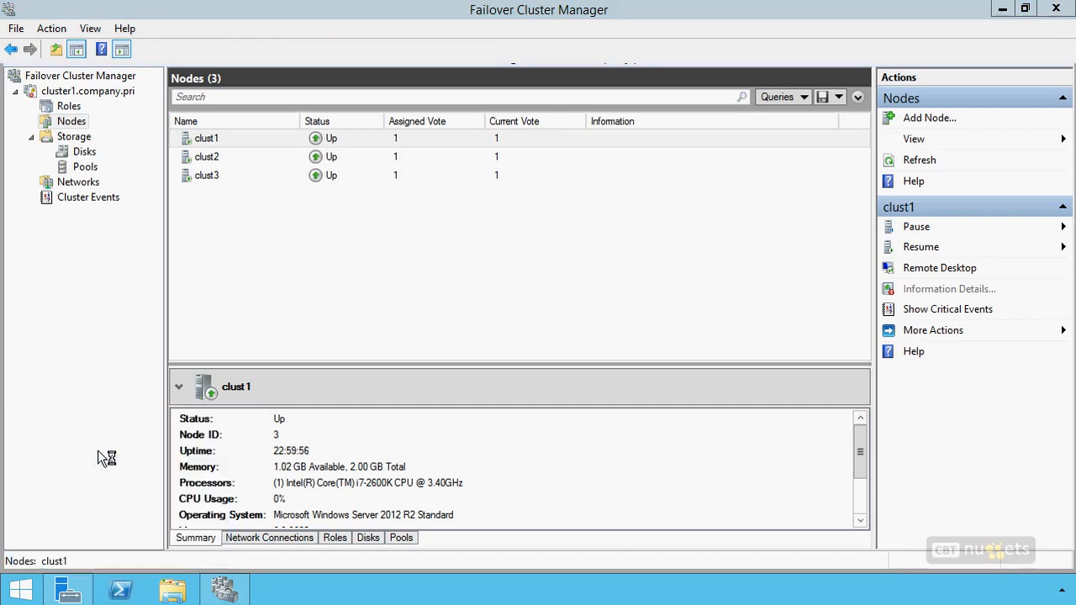
left_click(98, 450)
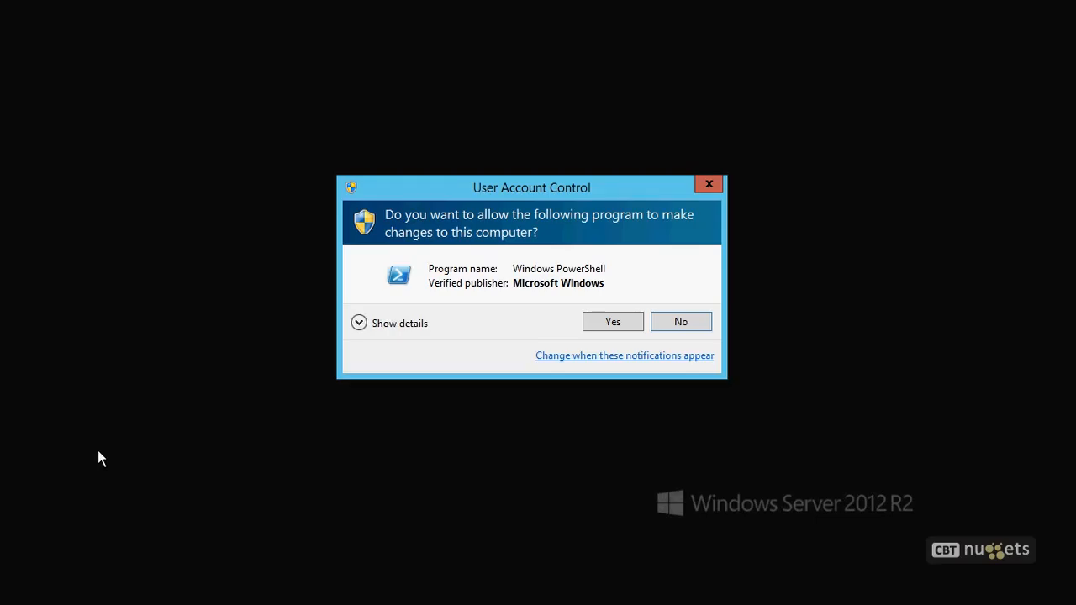
left_click(613, 323)
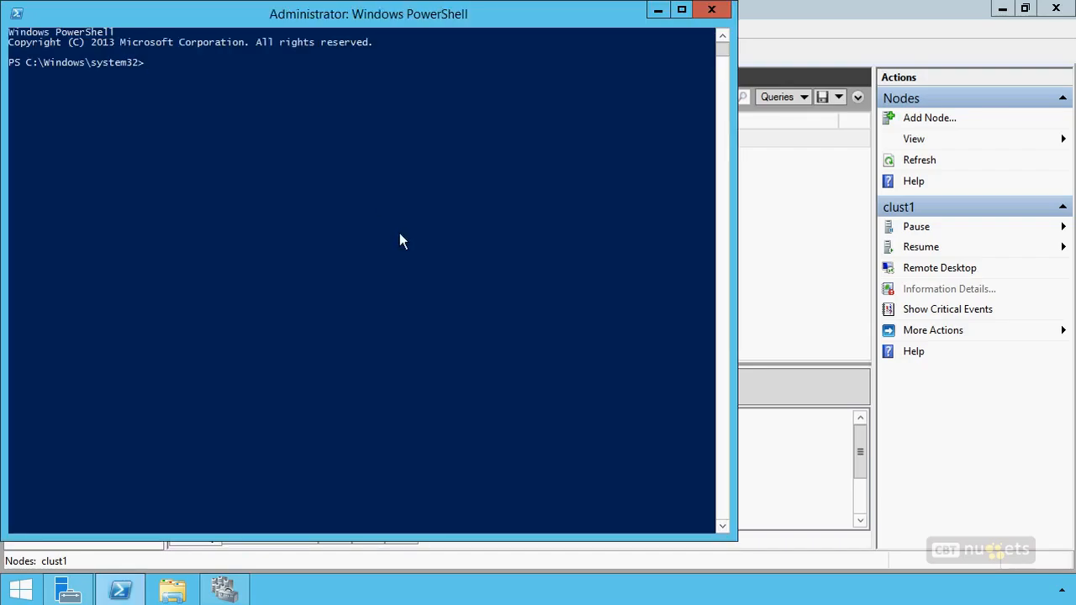
- List all cluster properties with get-cluster | fl *, review them from the beginning, and close PowerShell
type("get-cluster")
type("| fl *")
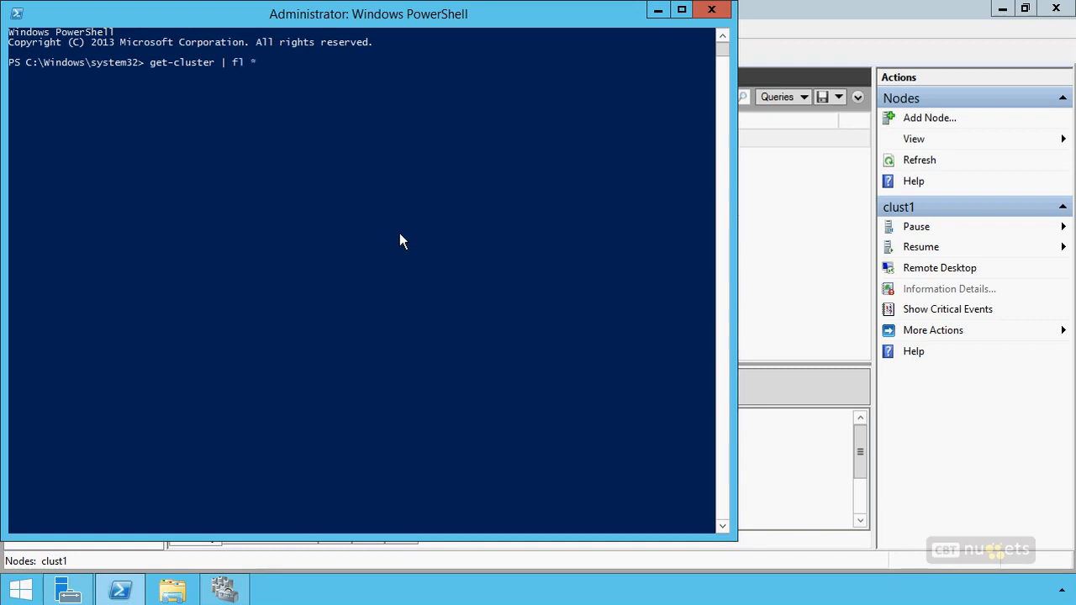
key("Return")
scroll(292, 327, "up", 5)
scroll(291, 327, "up", 1)
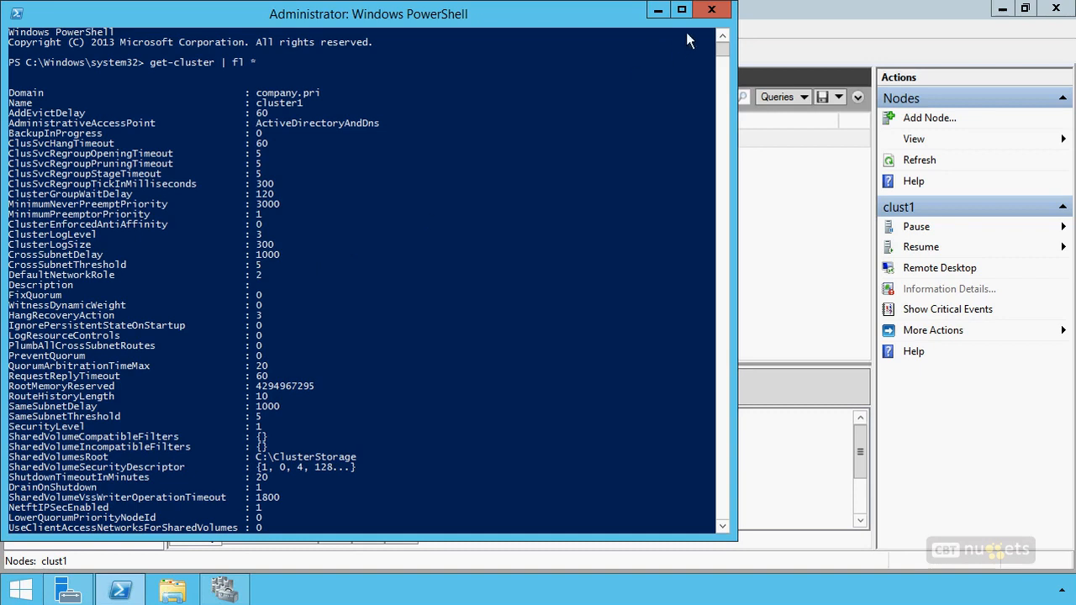
left_click(712, 9)
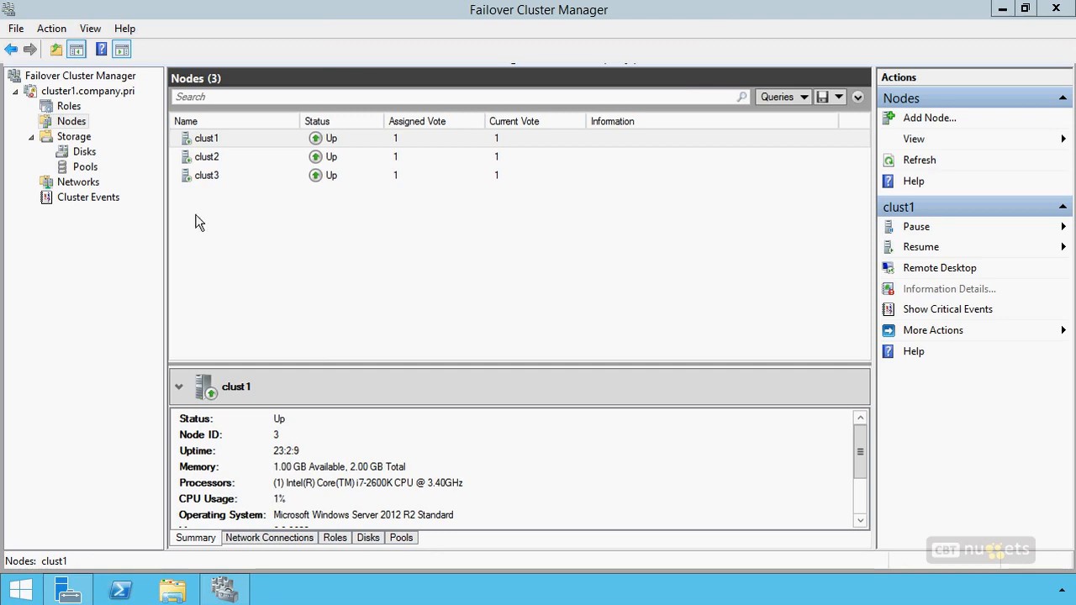
- Start configuring a highly available File Server role and select Scale-Out File Server for application data as its type
left_click(69, 107)
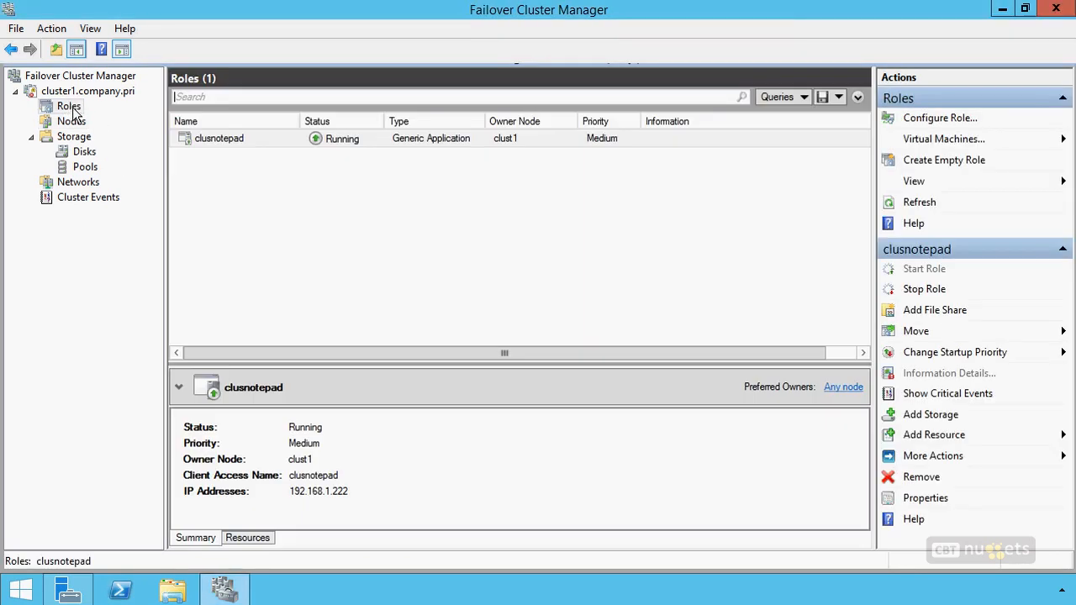
right_click(73, 111)
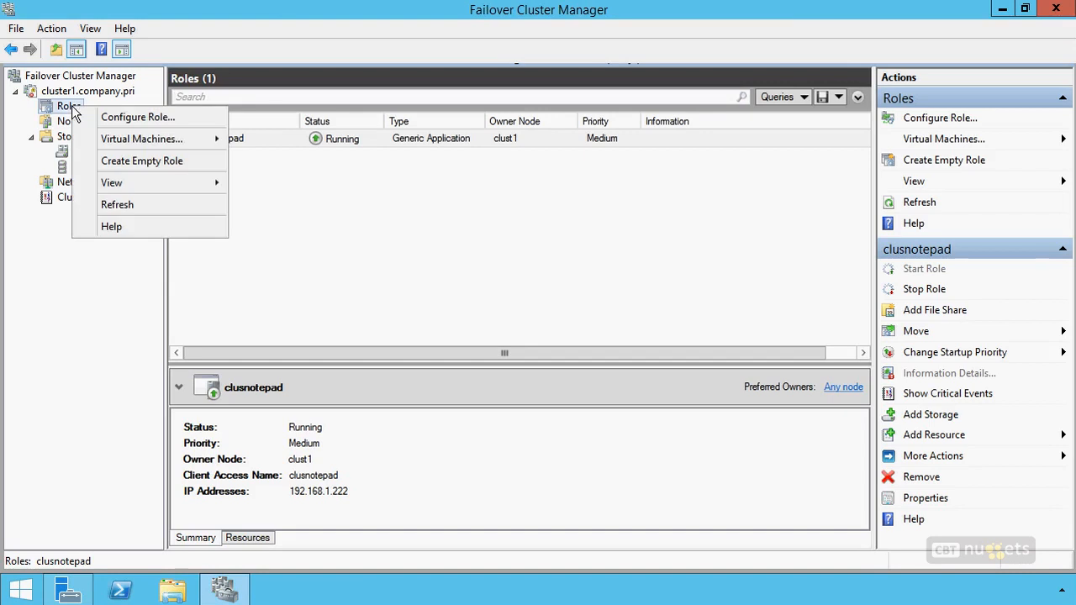
left_click(122, 116)
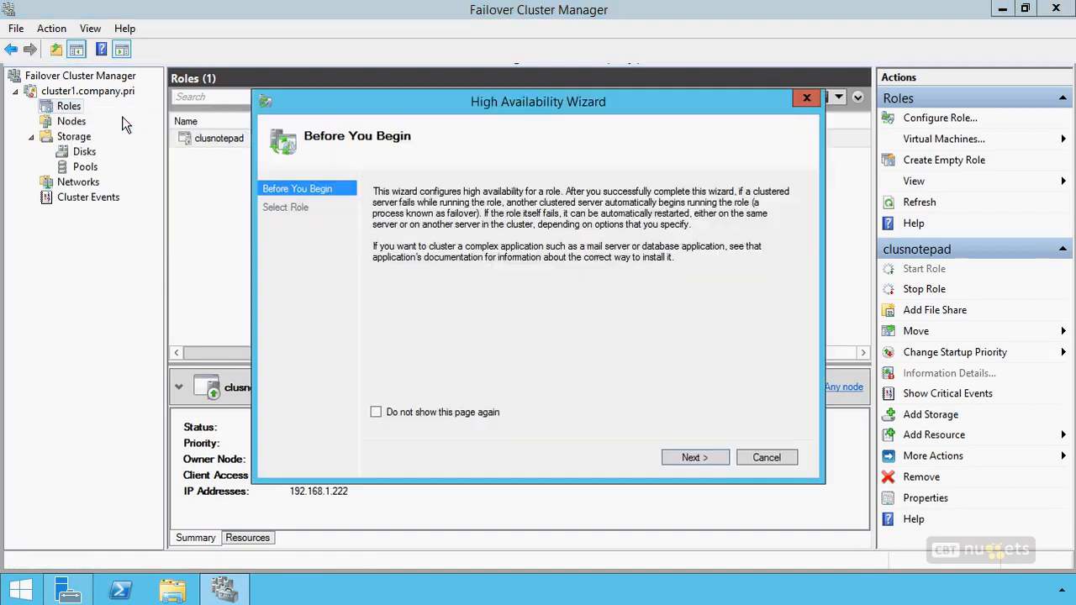
left_click(697, 457)
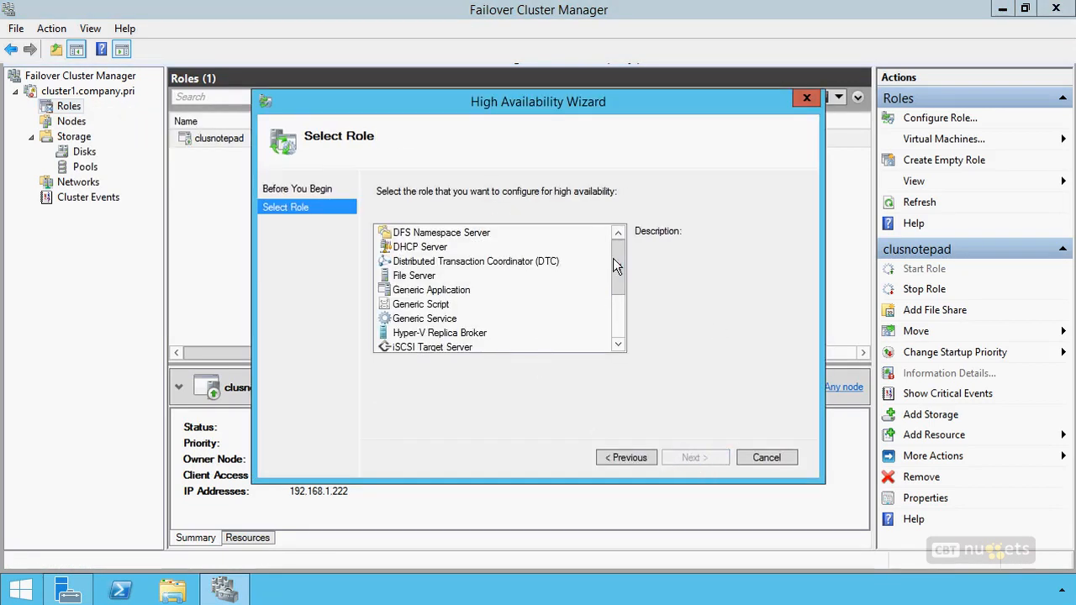
left_click(406, 278)
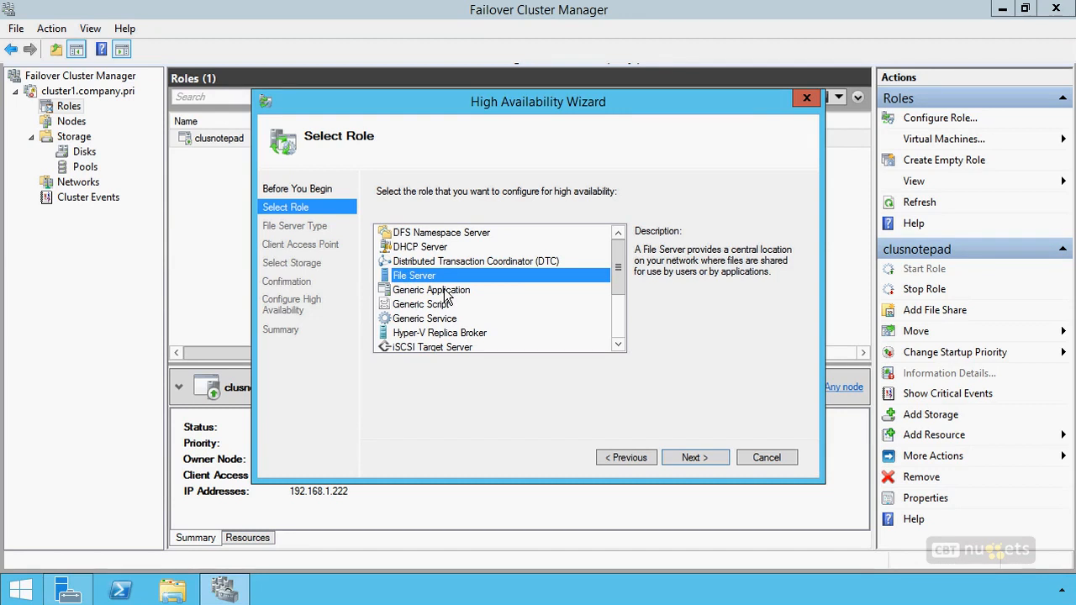
left_click(688, 459)
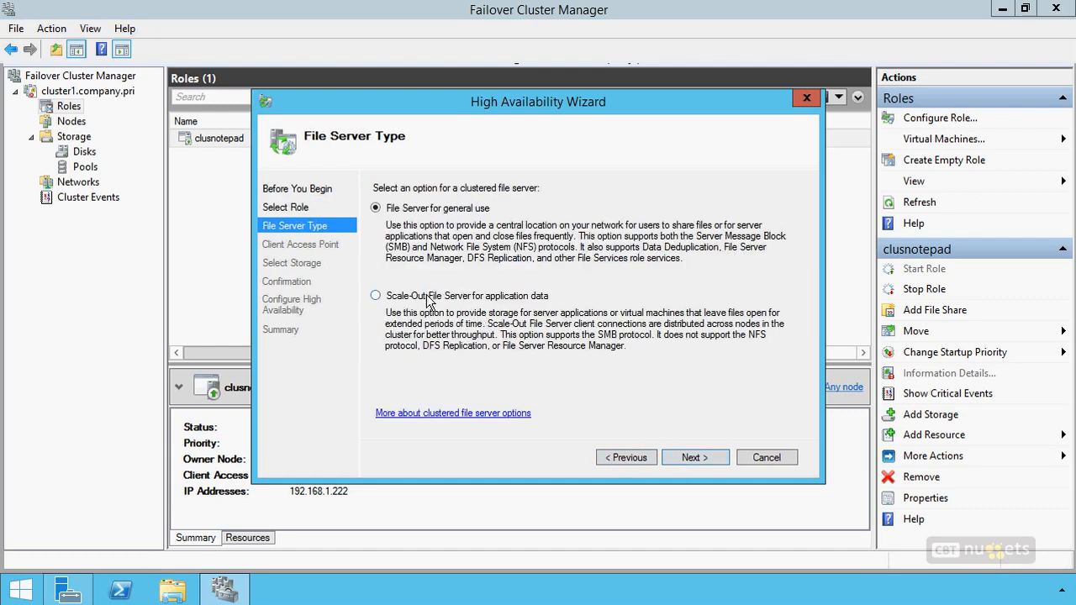
left_click(455, 299)
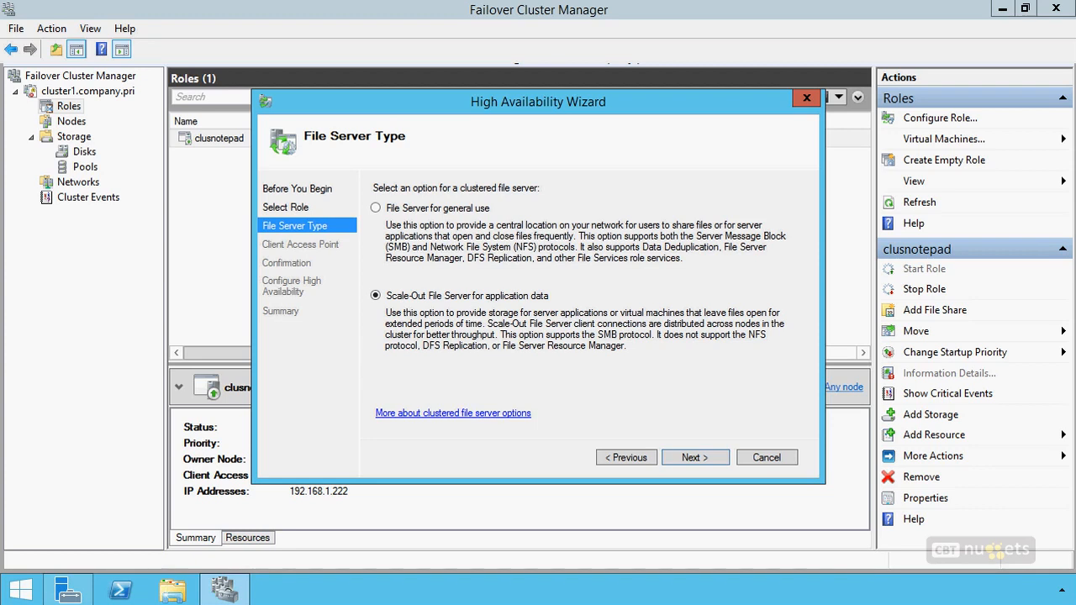
mouse_move(82, 329)
left_mouse_down()
mouse_move(39, 329)
mouse_move(80, 374)
mouse_move(126, 353)
mouse_move(143, 374)
left_mouse_up()
left_click_drag(165, 330, 202, 377)
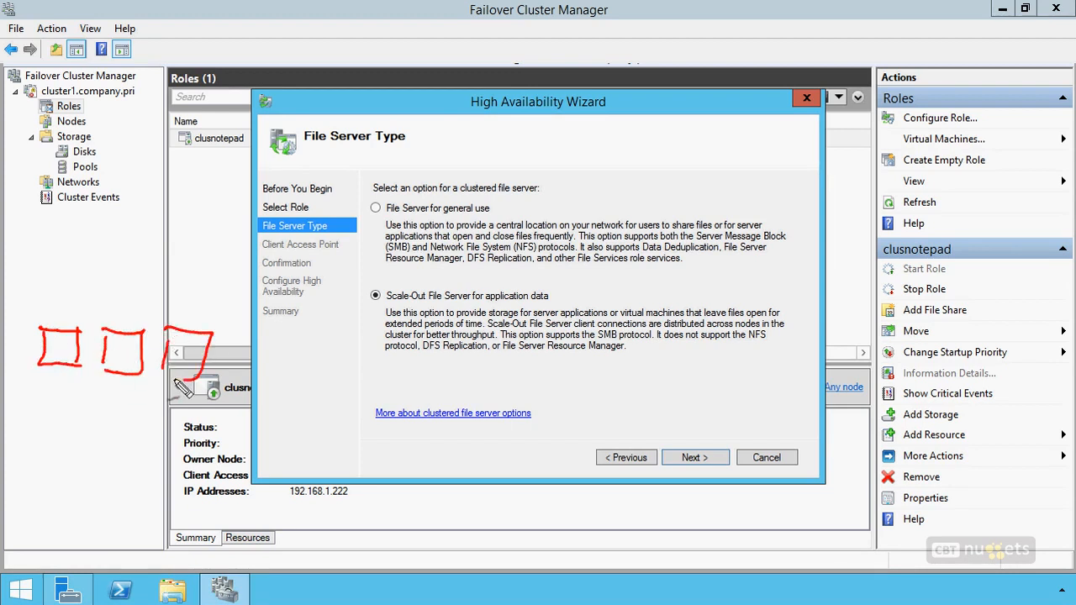
mouse_move(118, 357)
left_mouse_down()
mouse_move(126, 370)
mouse_move(105, 379)
mouse_move(145, 369)
mouse_move(119, 360)
mouse_move(108, 394)
left_mouse_up()
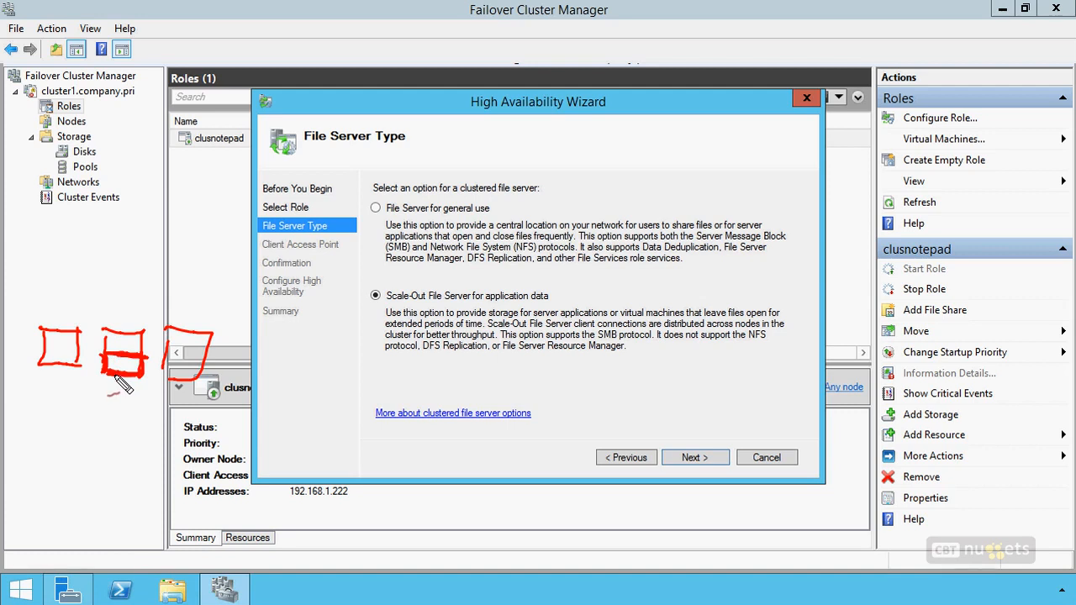
mouse_move(189, 361)
left_mouse_down()
mouse_move(177, 374)
mouse_move(198, 370)
mouse_move(168, 369)
mouse_move(153, 395)
left_mouse_up()
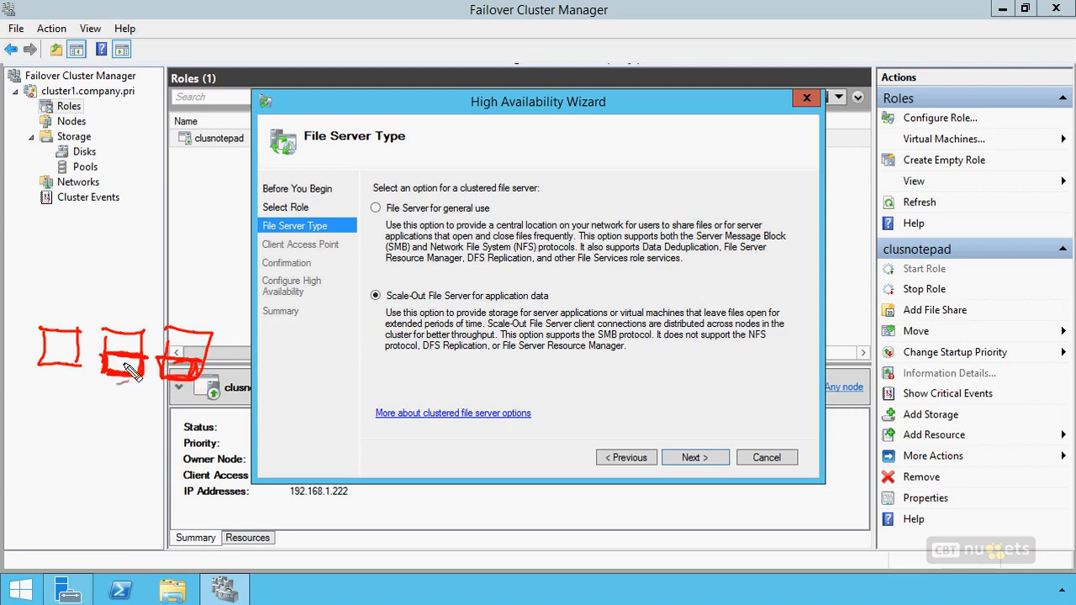
left_click_drag(81, 351, 42, 353)
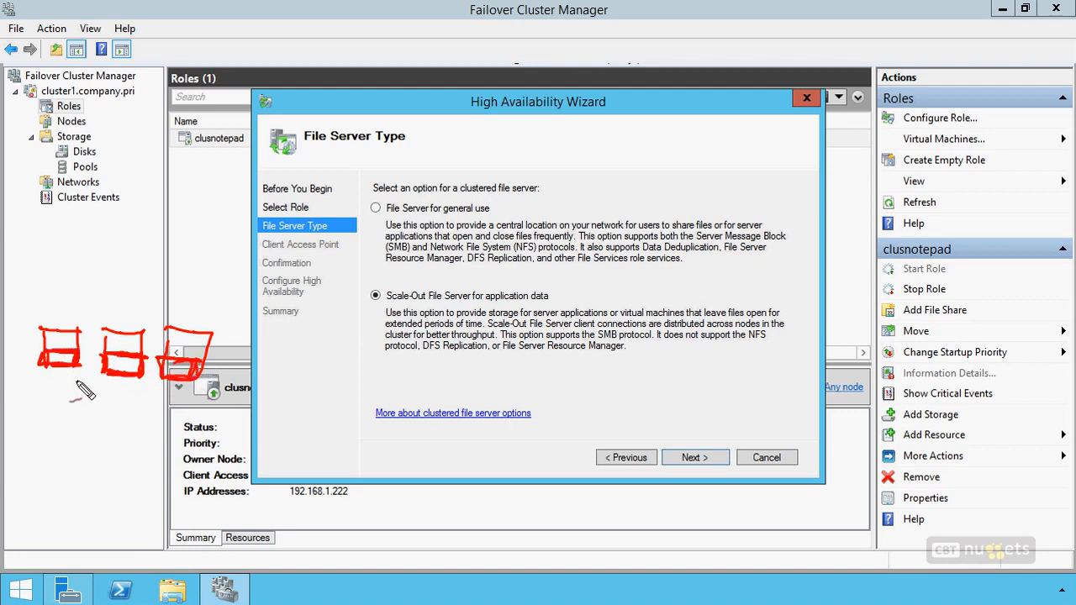
mouse_move(80, 388)
left_mouse_down()
mouse_move(89, 413)
mouse_move(149, 409)
mouse_move(86, 444)
left_mouse_up()
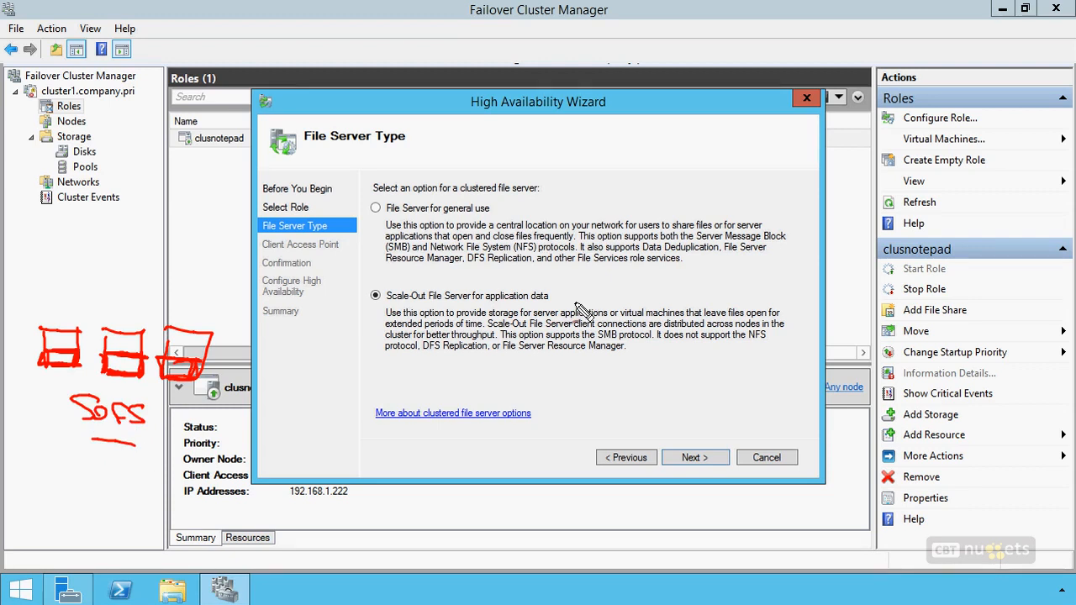
mouse_move(552, 292)
left_mouse_down()
mouse_move(612, 284)
mouse_move(584, 273)
mouse_move(622, 303)
mouse_move(656, 301)
mouse_move(697, 274)
left_mouse_up()
mouse_move(706, 273)
left_mouse_down()
mouse_move(705, 285)
mouse_move(716, 275)
left_mouse_up()
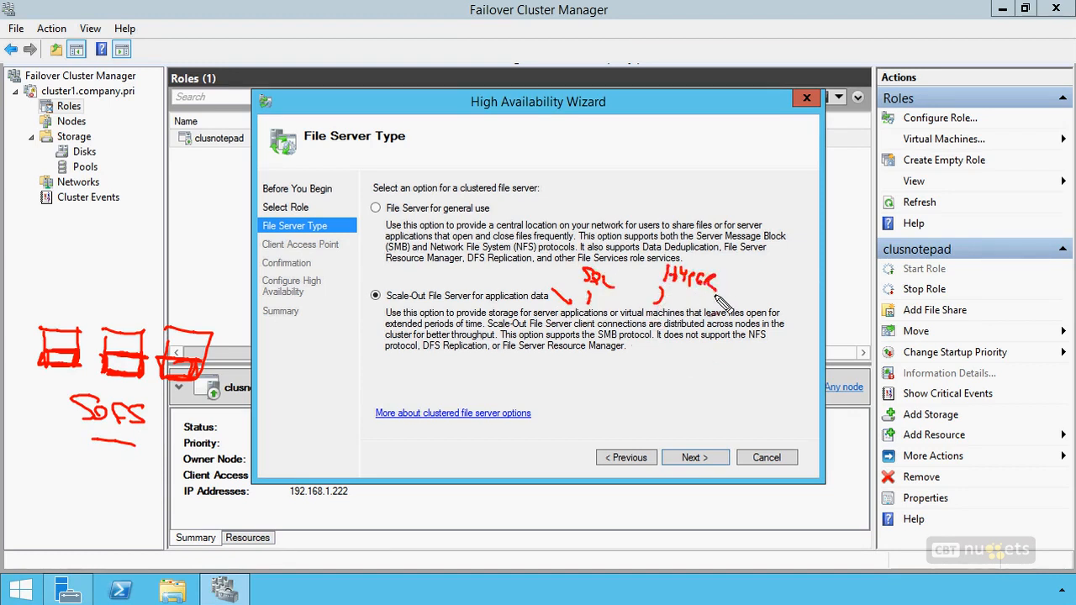
left_click_drag(373, 329, 355, 323)
left_click_drag(748, 334, 775, 345)
left_click_drag(467, 356, 438, 361)
left_click_drag(551, 350, 579, 361)
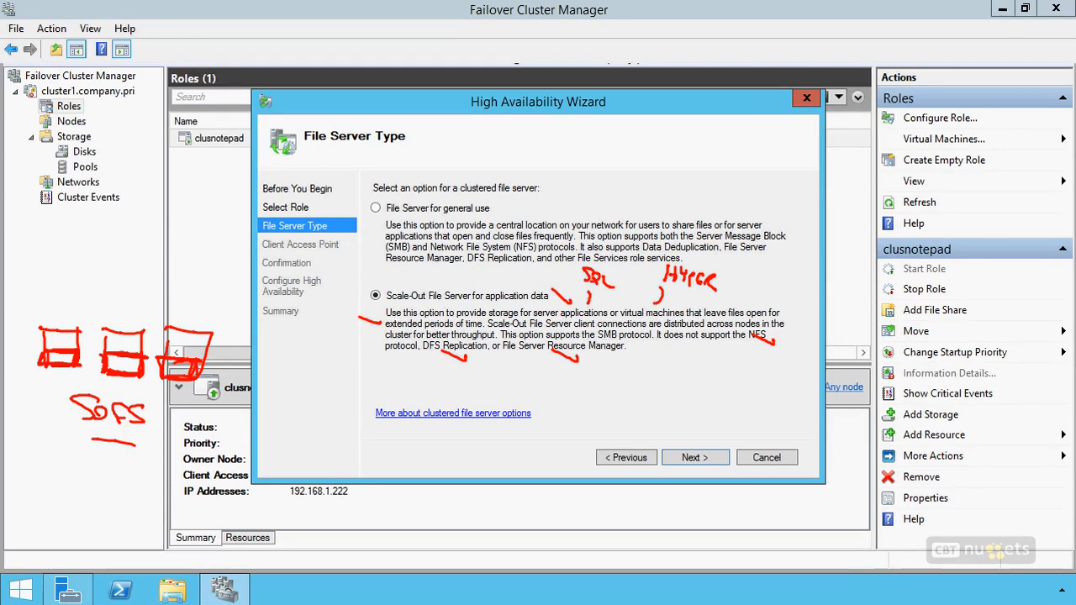
mouse_move(96, 457)
left_mouse_down()
mouse_move(88, 476)
mouse_move(114, 462)
mouse_move(143, 470)
mouse_move(76, 496)
mouse_move(168, 454)
mouse_move(67, 462)
mouse_move(151, 496)
left_mouse_up()
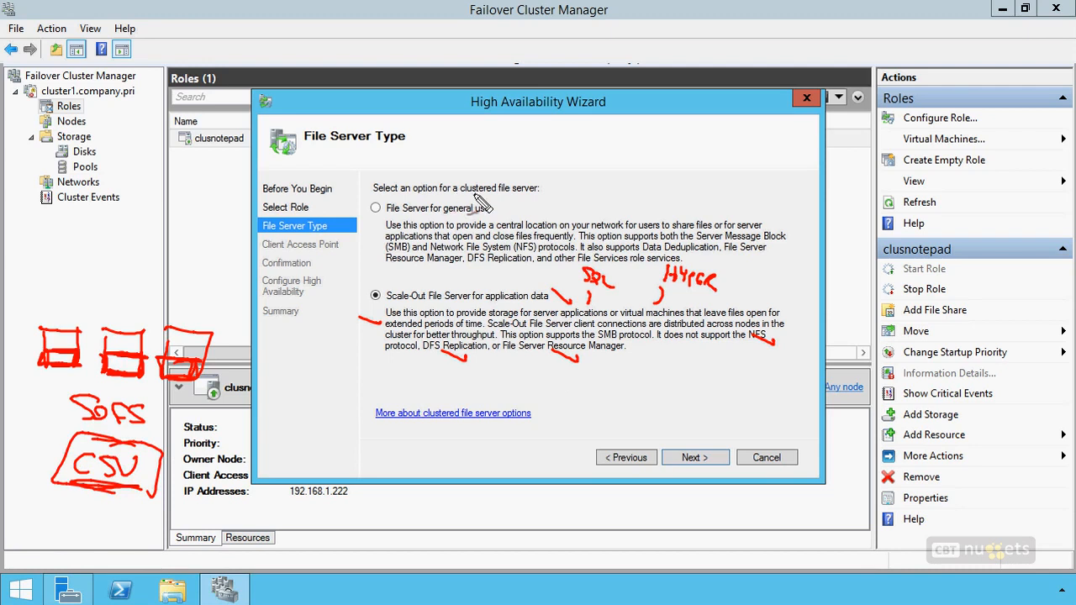
mouse_move(488, 194)
left_mouse_down()
mouse_move(523, 229)
mouse_move(410, 192)
left_mouse_up()
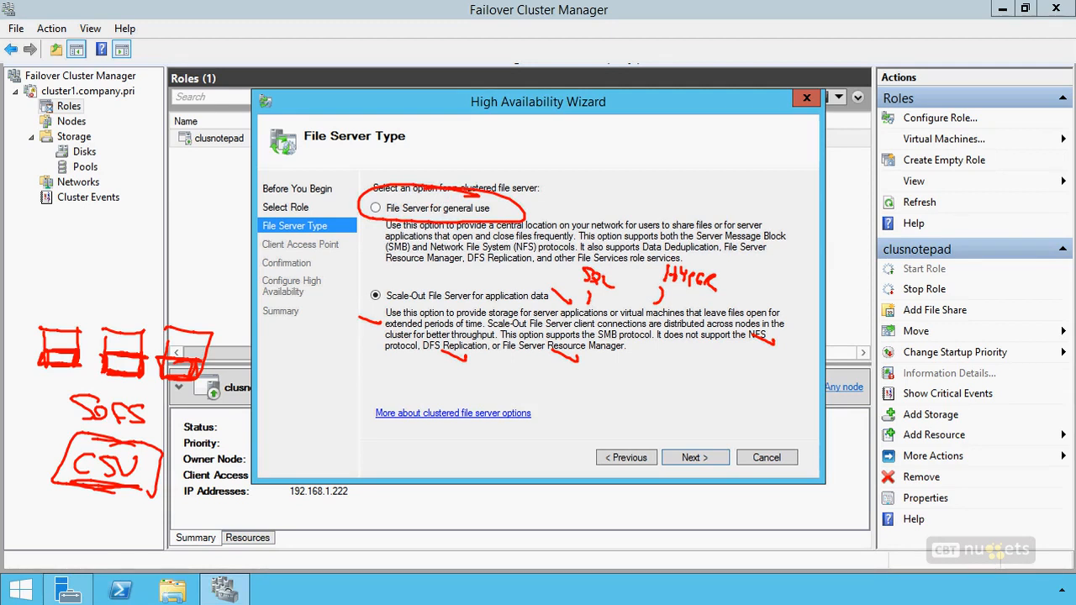
key("Escape")
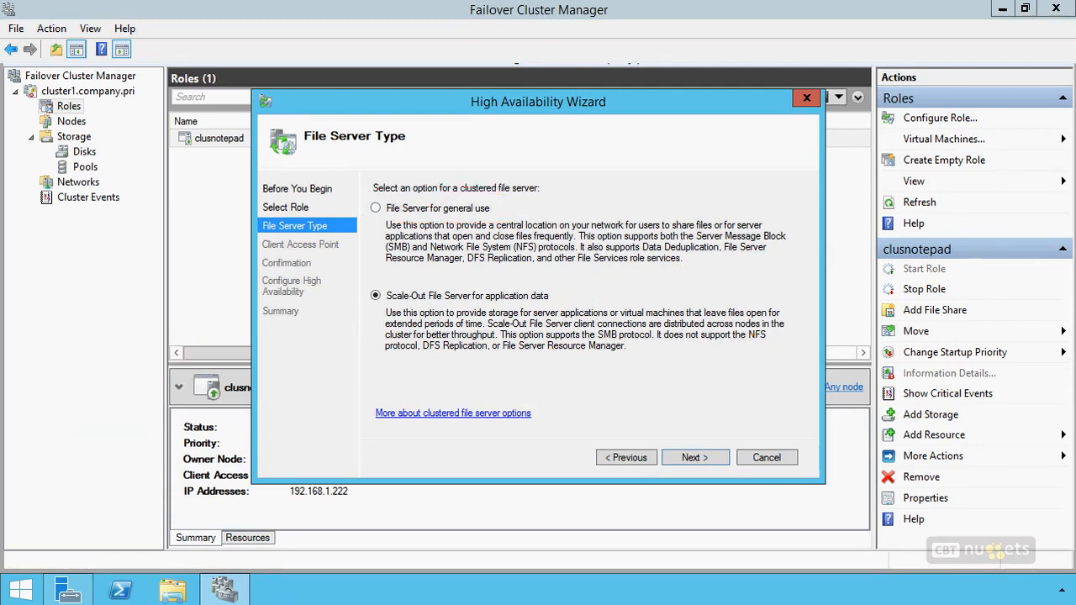
- Continue to the file server role's client access point settings and cancel the High Availability Wizard
left_click(694, 462)
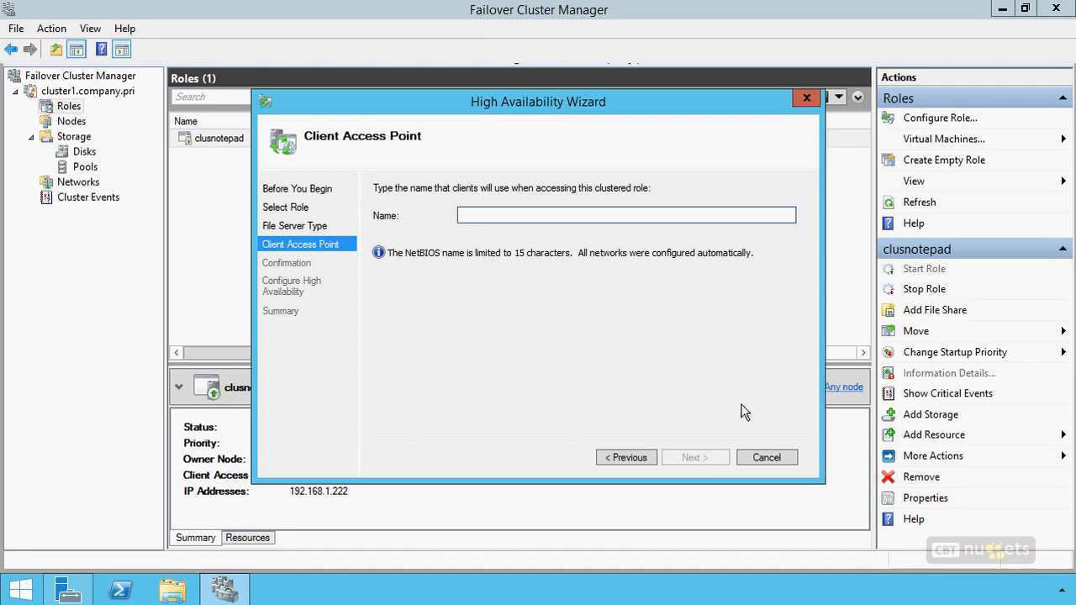
left_click(768, 457)
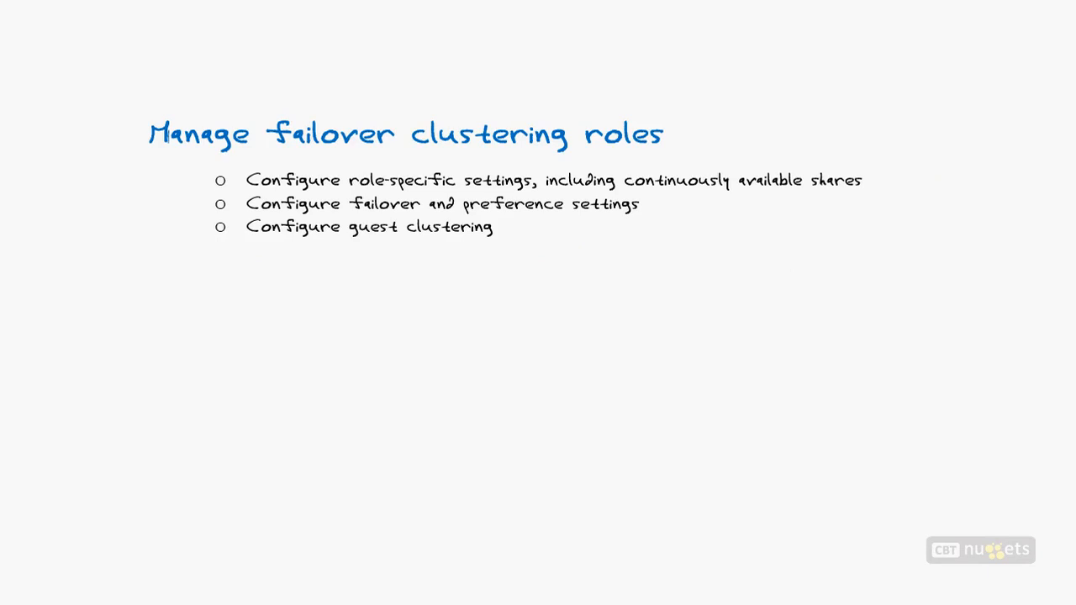
mouse_move(375, 283)
left_mouse_down()
mouse_move(346, 286)
mouse_move(502, 300)
mouse_move(519, 319)
mouse_move(354, 322)
left_mouse_up()
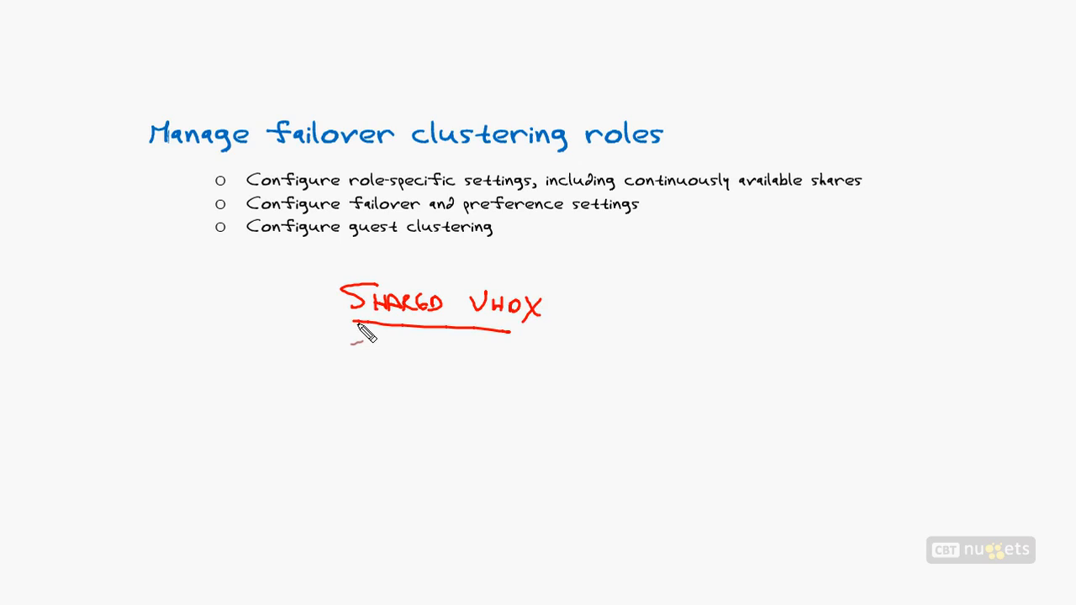
mouse_move(509, 334)
left_mouse_down()
mouse_move(530, 277)
mouse_move(405, 328)
left_mouse_up()
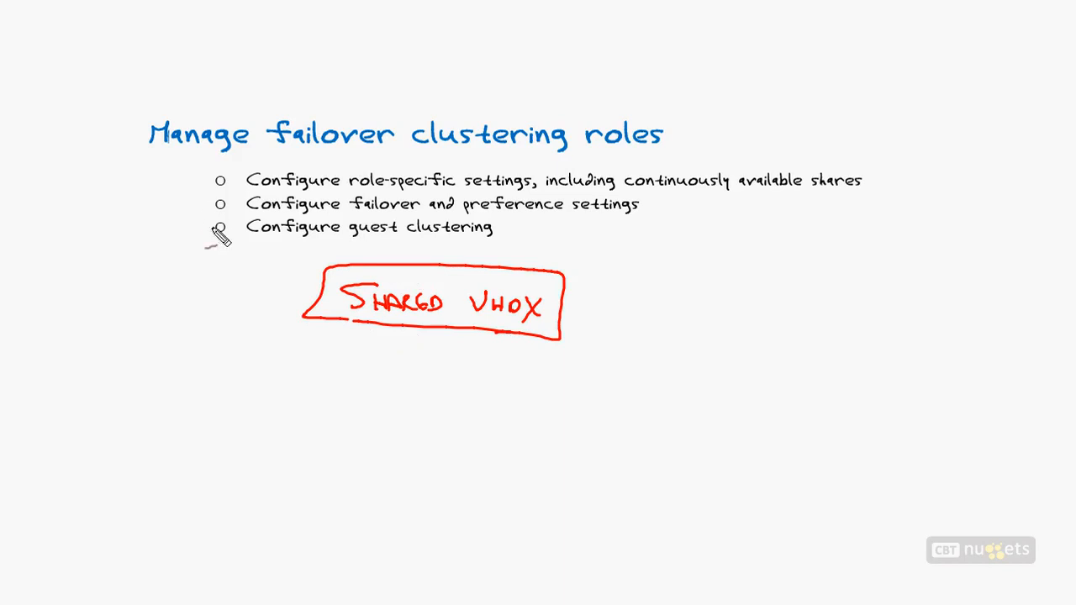
mouse_move(209, 226)
left_mouse_down()
mouse_move(159, 213)
mouse_move(200, 231)
left_mouse_up()
left_click_drag(207, 179, 167, 169)
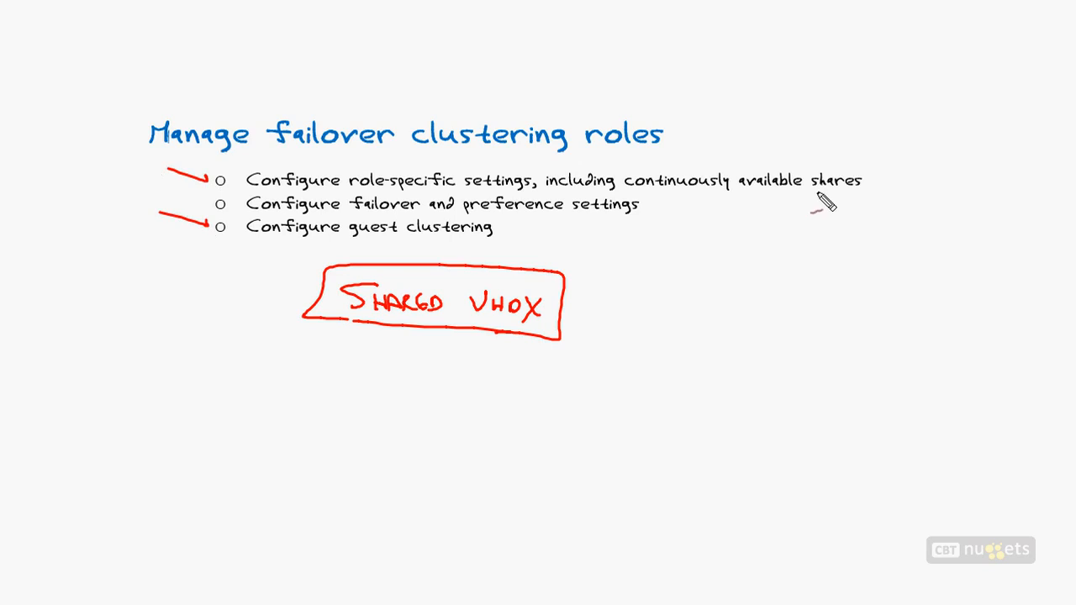
left_click_drag(842, 200, 658, 199)
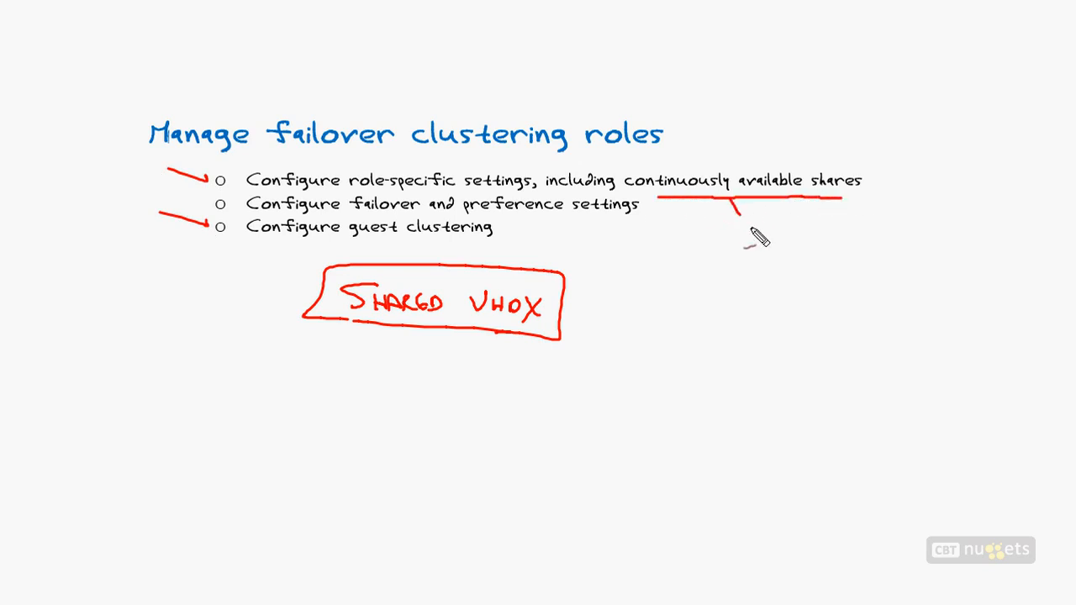